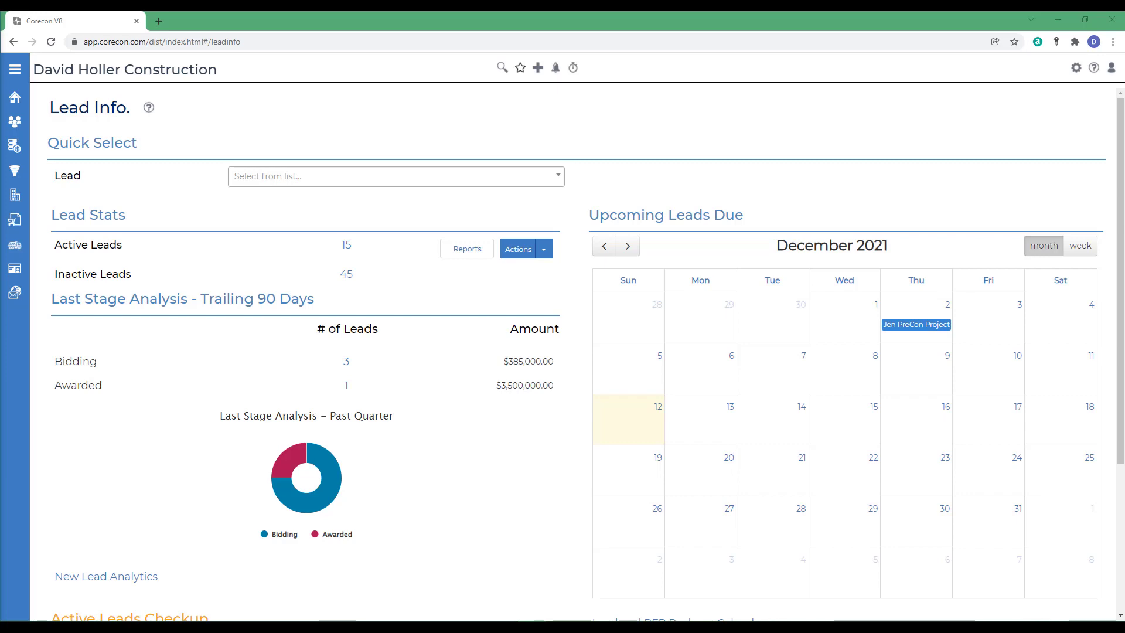
Step: Open the Lead / Project feature settings and scroll down to the six lead stages
{"action": "left_click", "coordinate": [1077, 69]}
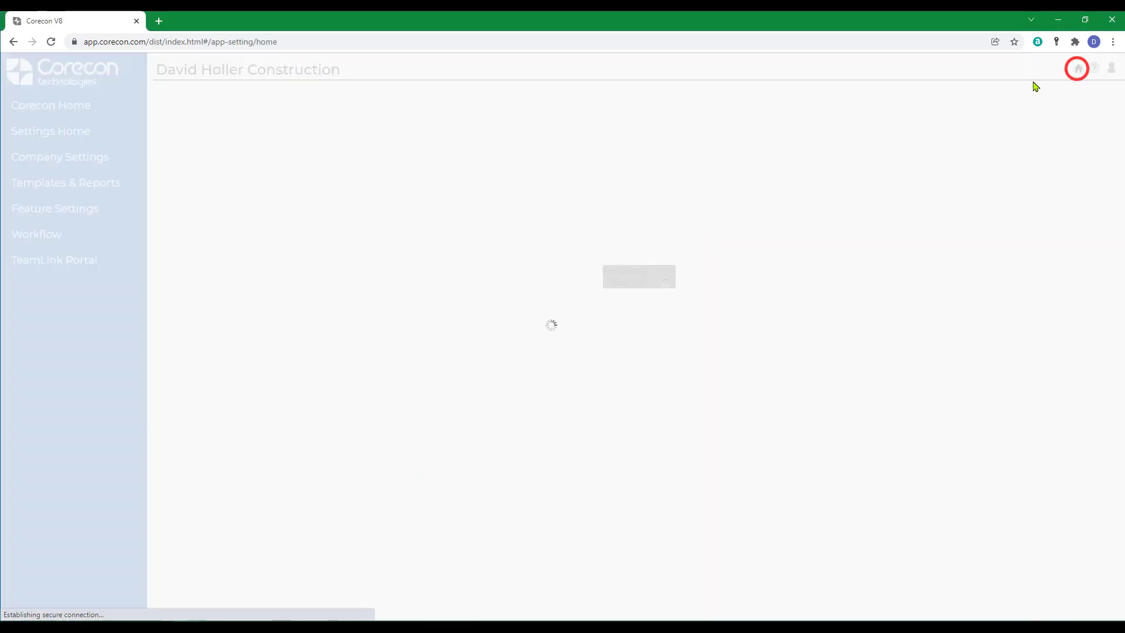
{"action": "left_click", "coordinate": [58, 211]}
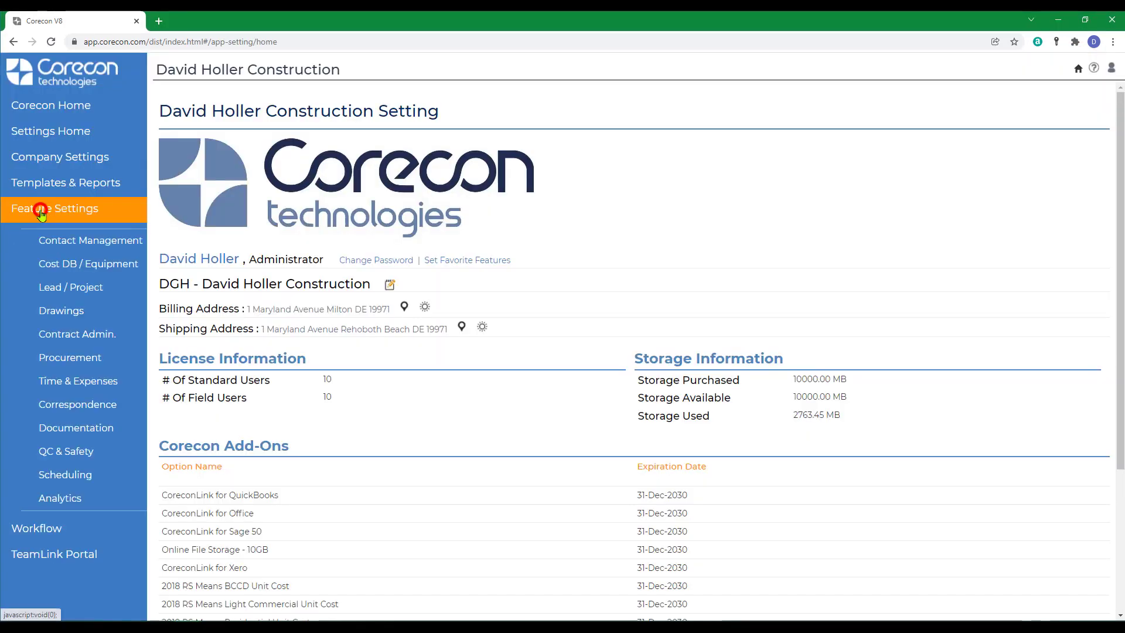
{"action": "left_click", "coordinate": [50, 288]}
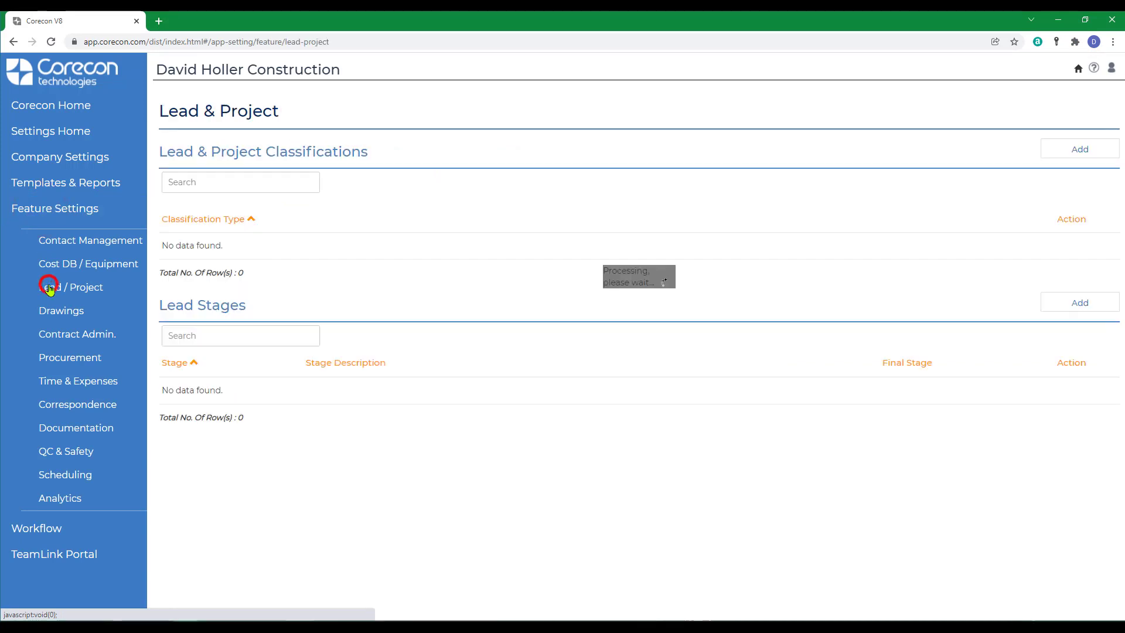
{"action": "scroll", "coordinate": [595, 326], "scroll_direction": "down", "scroll_amount": 1}
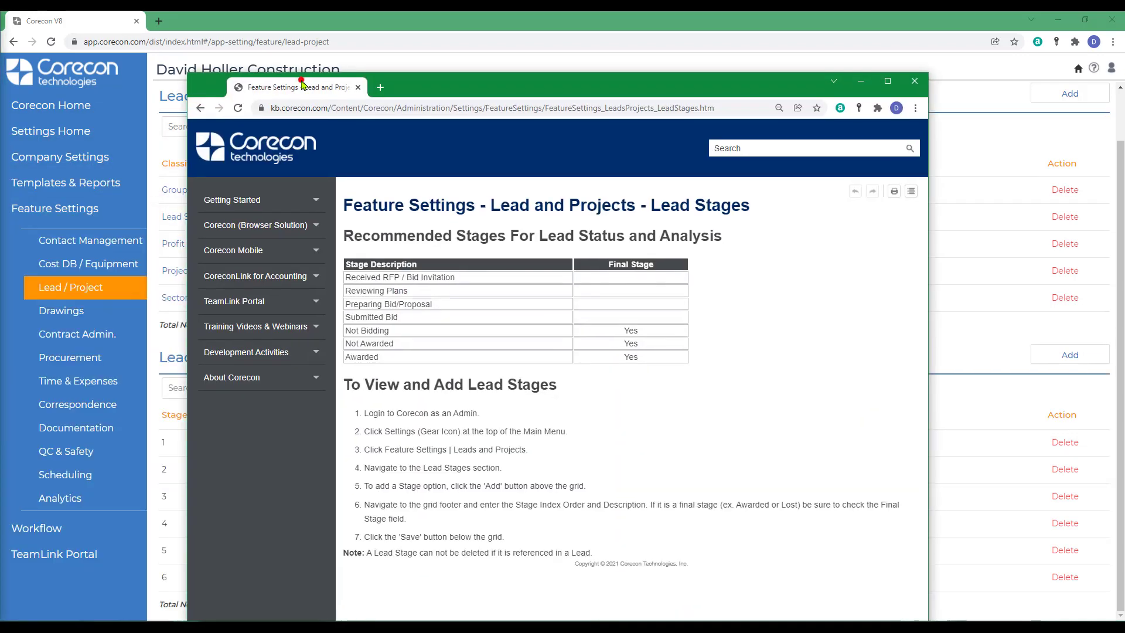
Step: Bring the recommended Lead Stages help article into view, read it, and close it
{"action": "left_click_drag", "start_coordinate": [302, 84], "coordinate": [301, 78]}
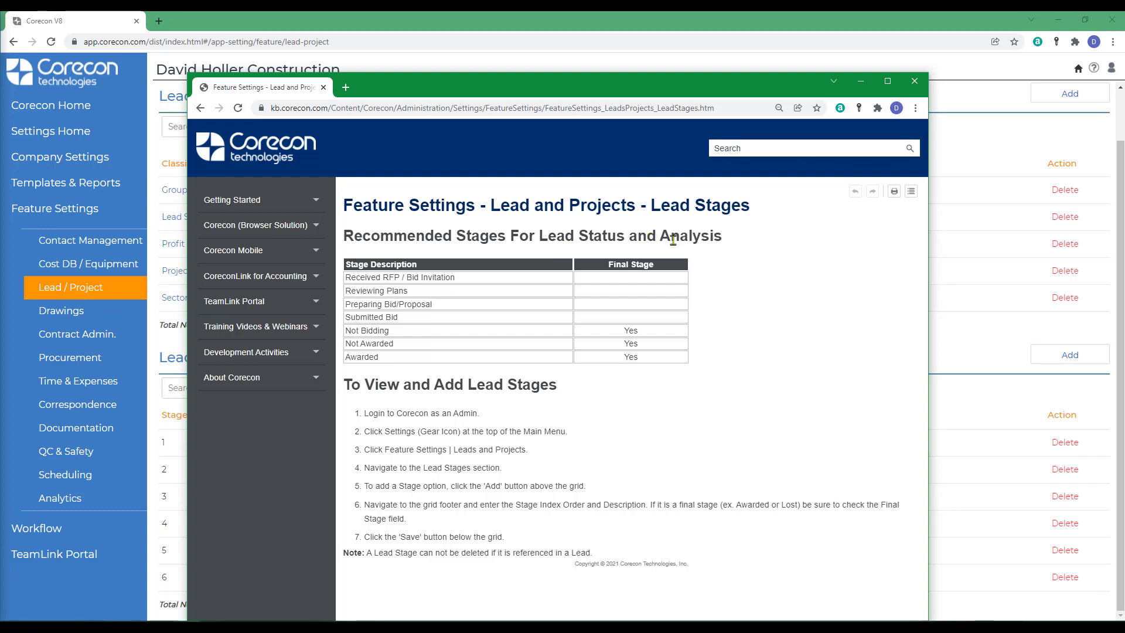
{"action": "left_click", "coordinate": [651, 82]}
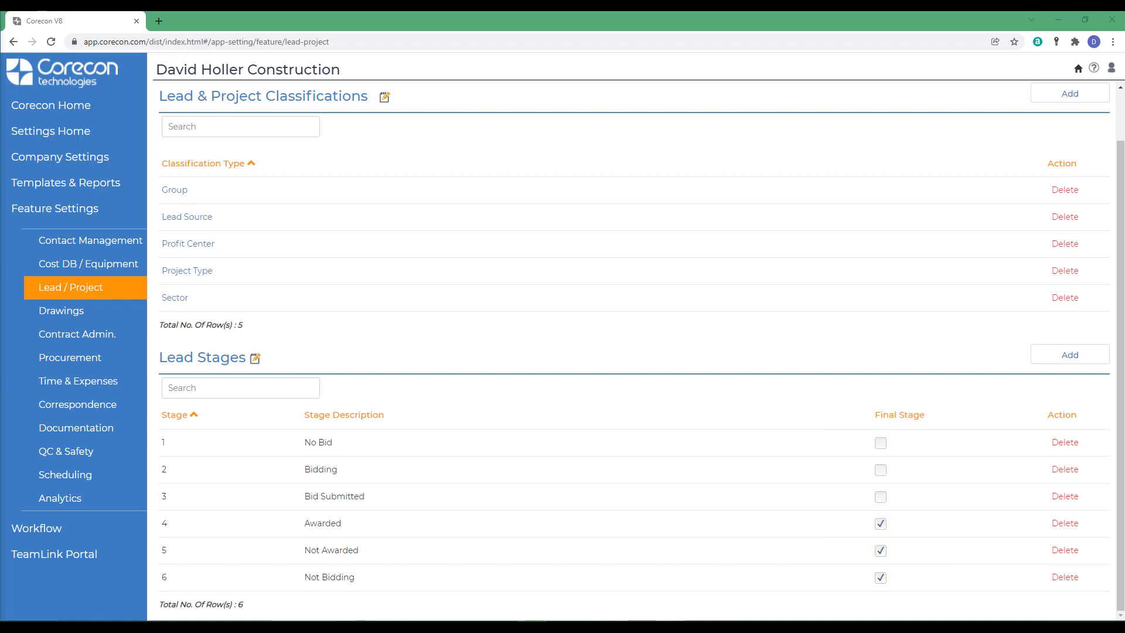
Step: Open lead E18-011's General Info and view its stage history, showing one Bid Submitted stage
{"action": "left_click", "coordinate": [46, 106]}
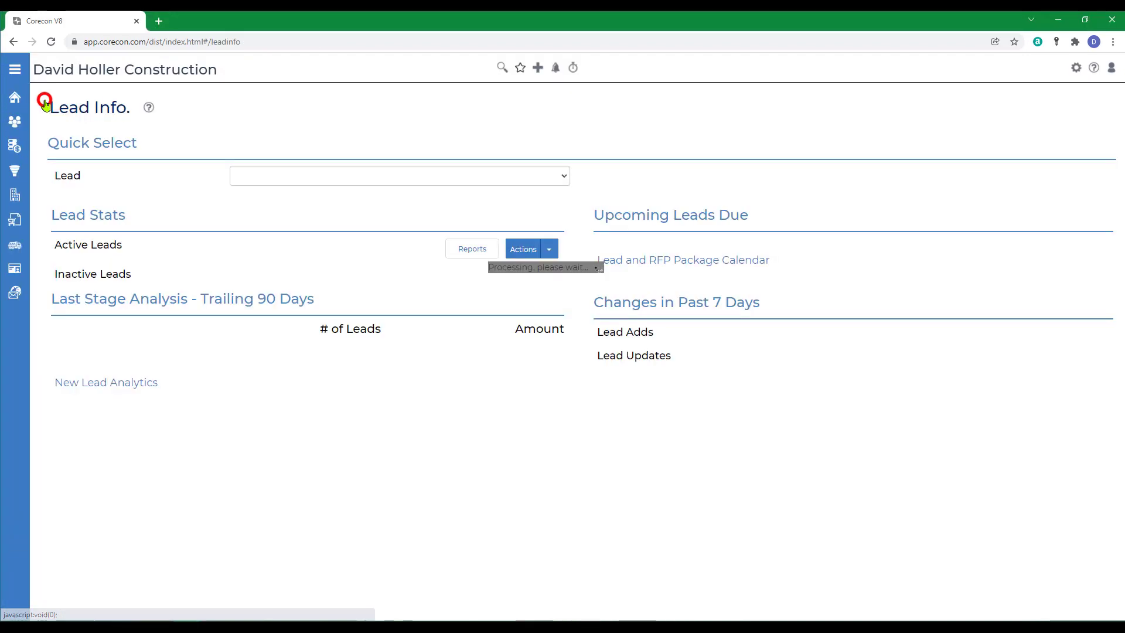
{"action": "left_click", "coordinate": [288, 176]}
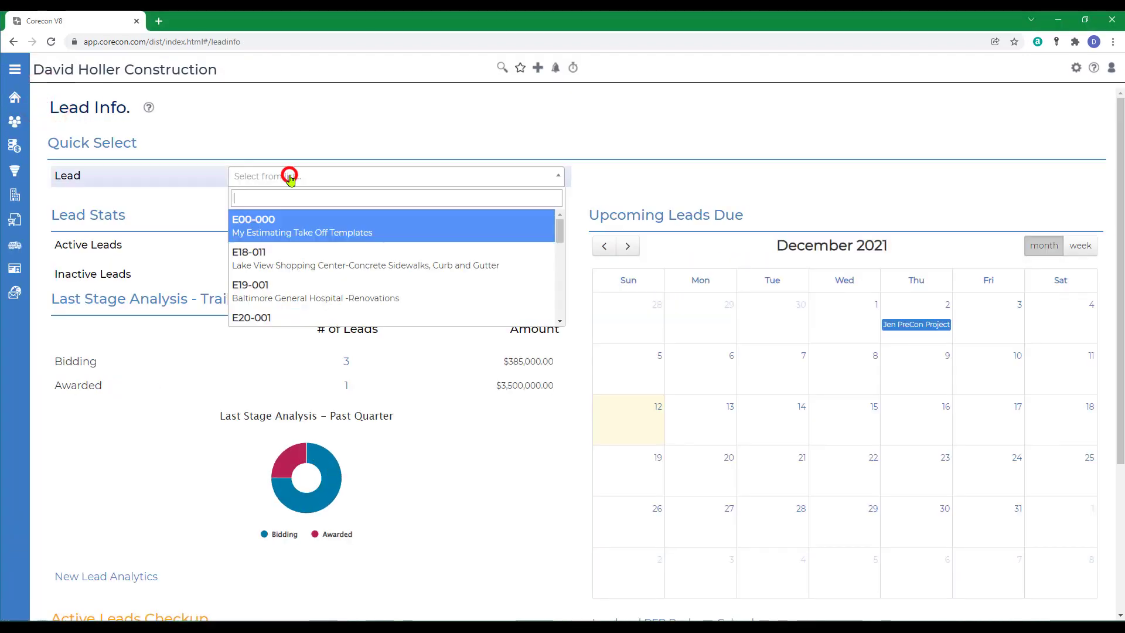
{"action": "left_click", "coordinate": [273, 263]}
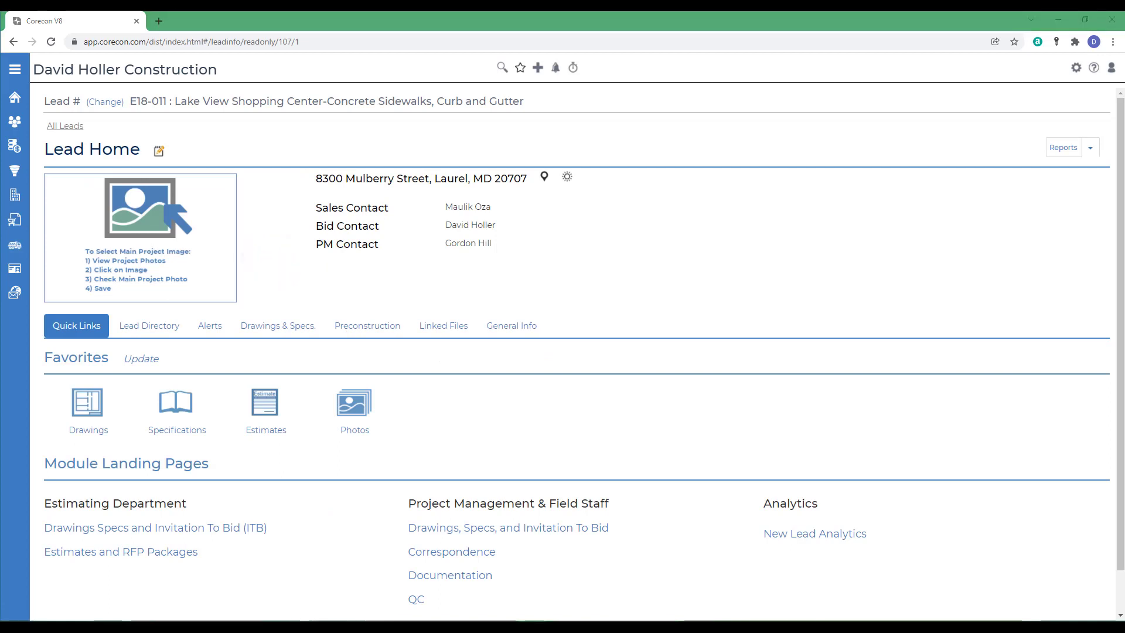
{"action": "left_click", "coordinate": [511, 328]}
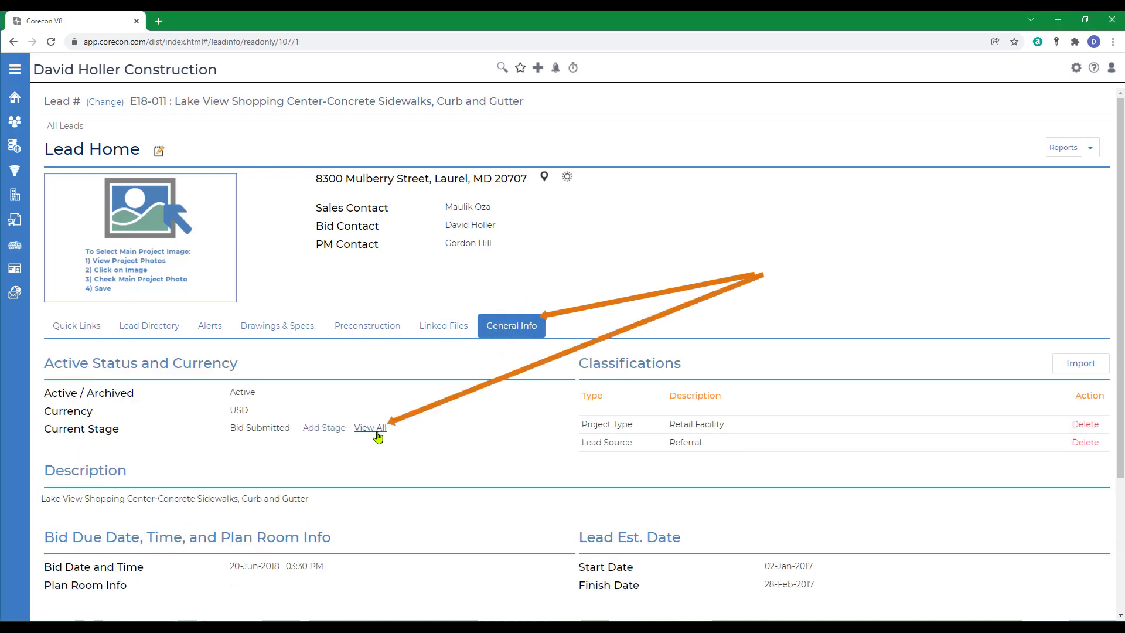
{"action": "left_click", "coordinate": [371, 428]}
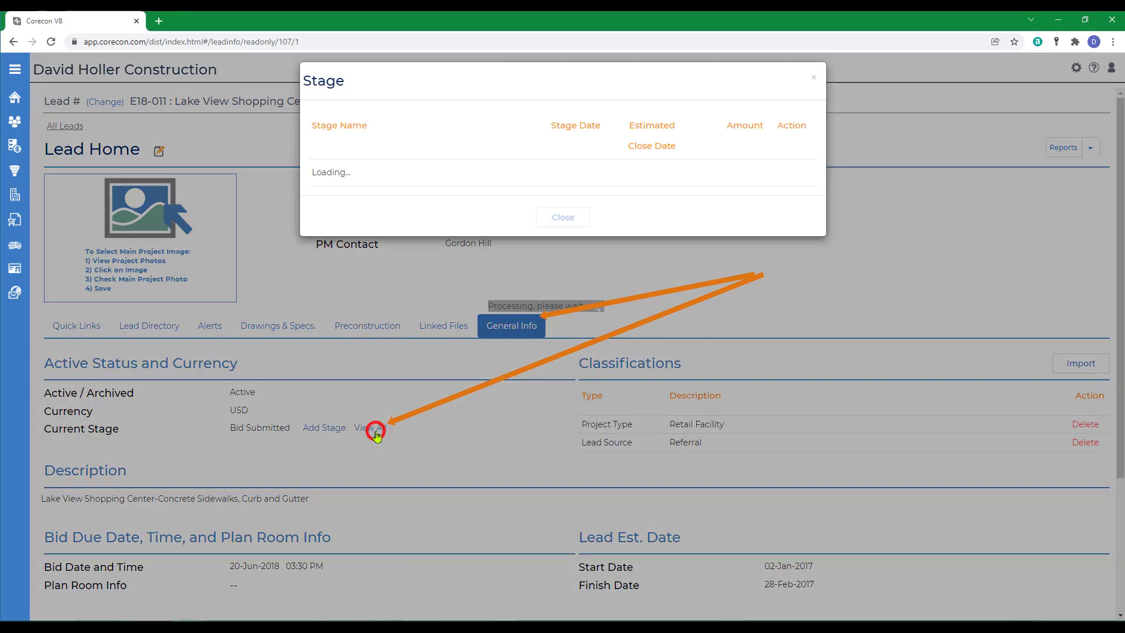
Step: Add a Bid Submitted stage dated 1 December 2021 to lead E18-011
{"action": "left_click", "coordinate": [812, 80]}
{"action": "left_click", "coordinate": [324, 428]}
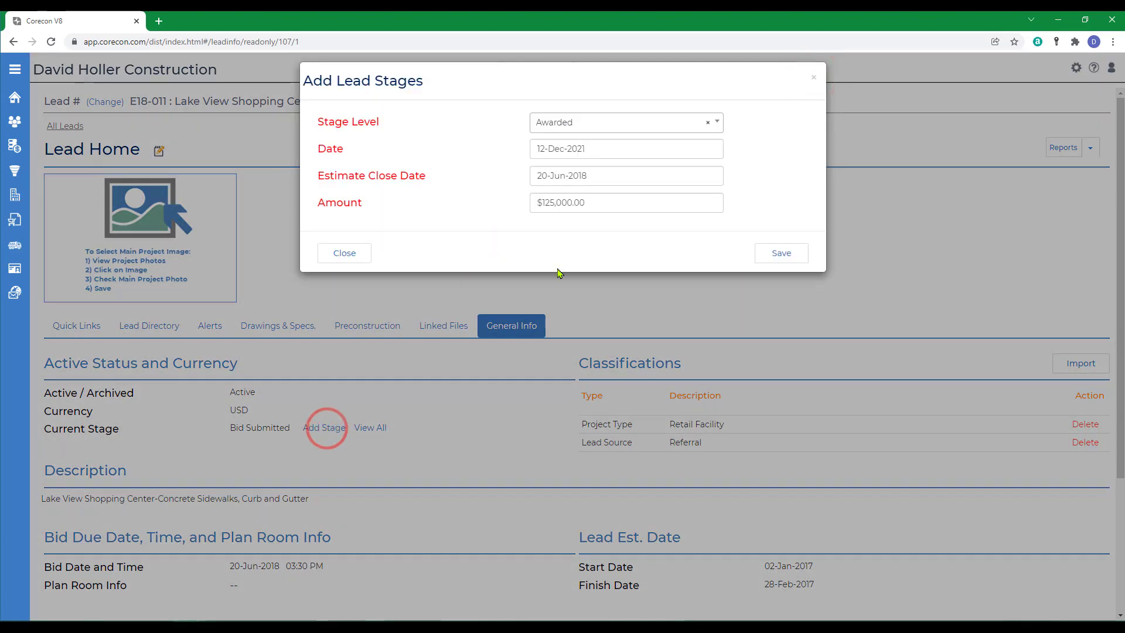
{"action": "left_click", "coordinate": [588, 123]}
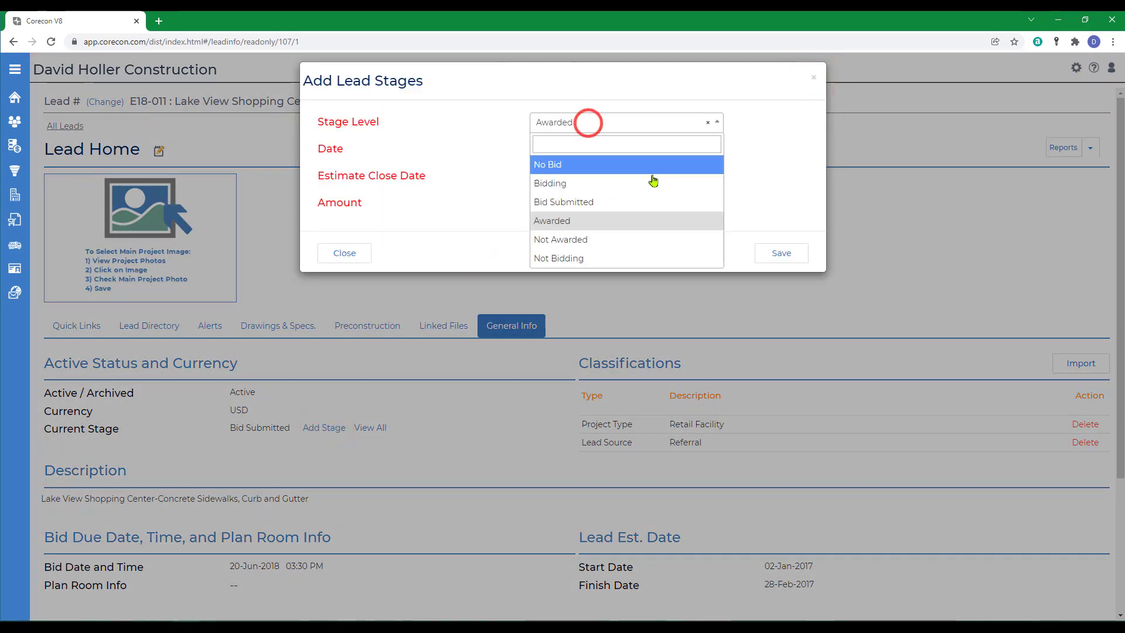
{"action": "left_click", "coordinate": [583, 202]}
{"action": "left_click", "coordinate": [600, 148]}
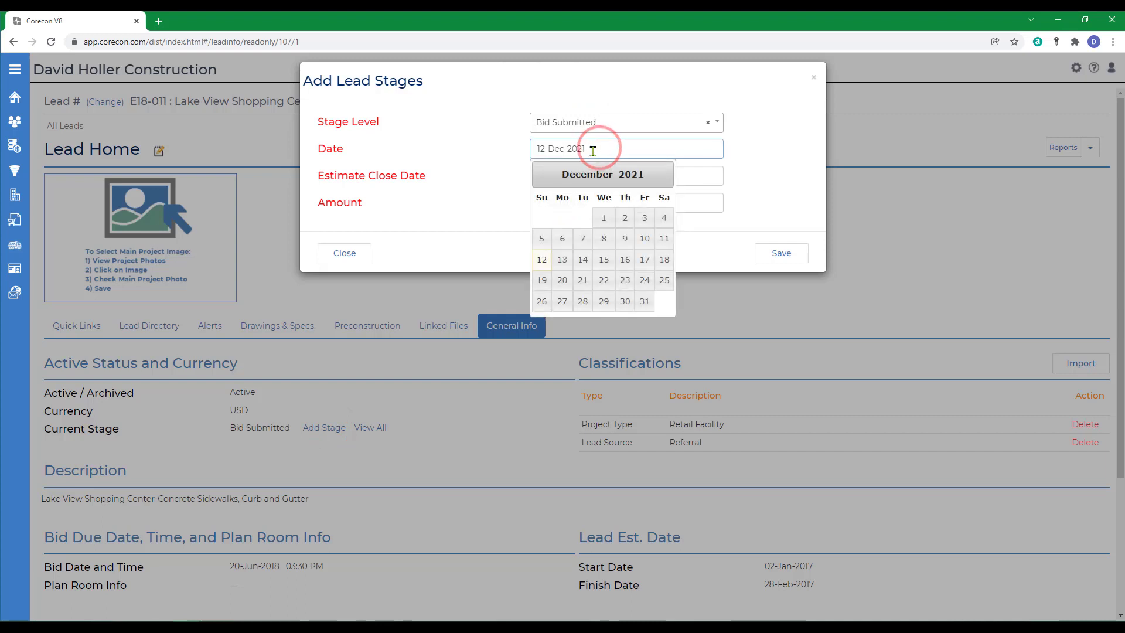
{"action": "left_click", "coordinate": [604, 217]}
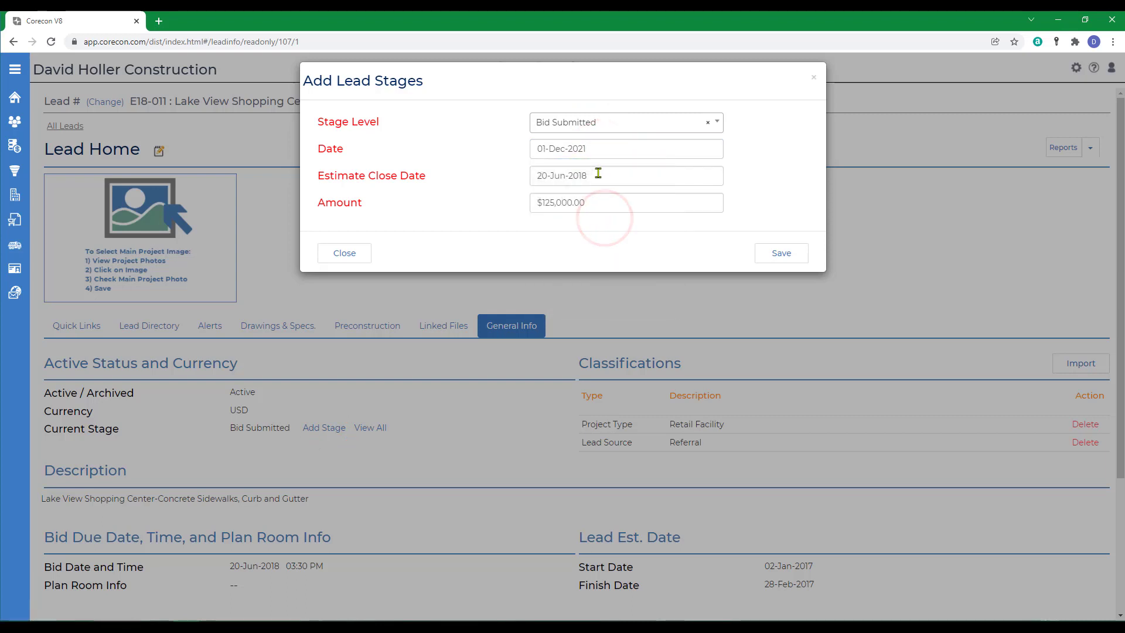
{"action": "left_click", "coordinate": [597, 174]}
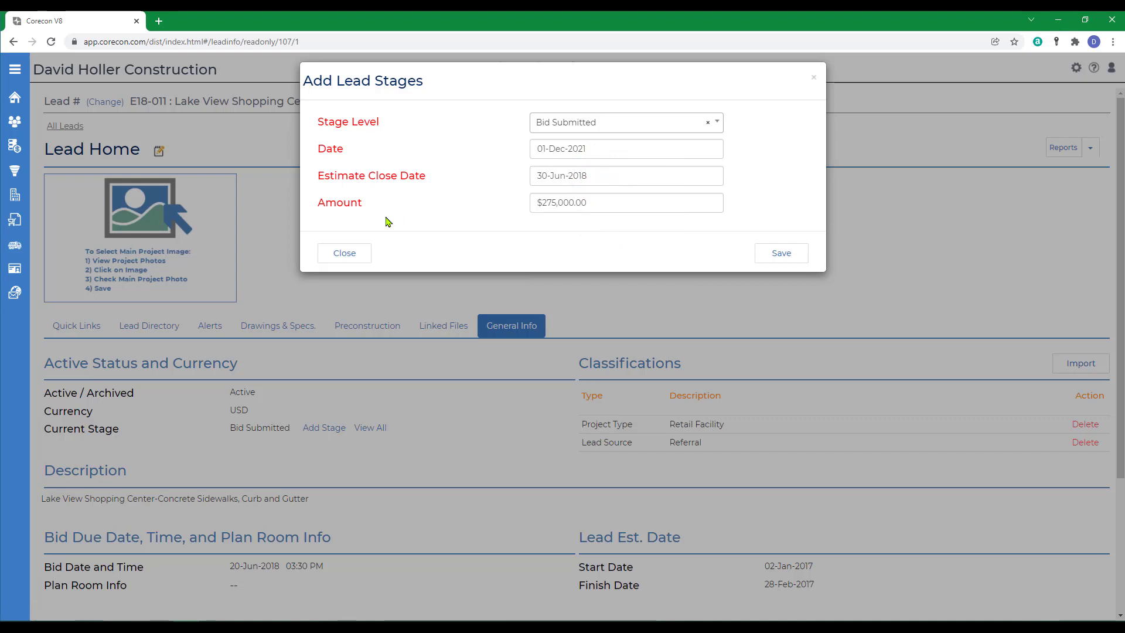
{"action": "left_click", "coordinate": [783, 256]}
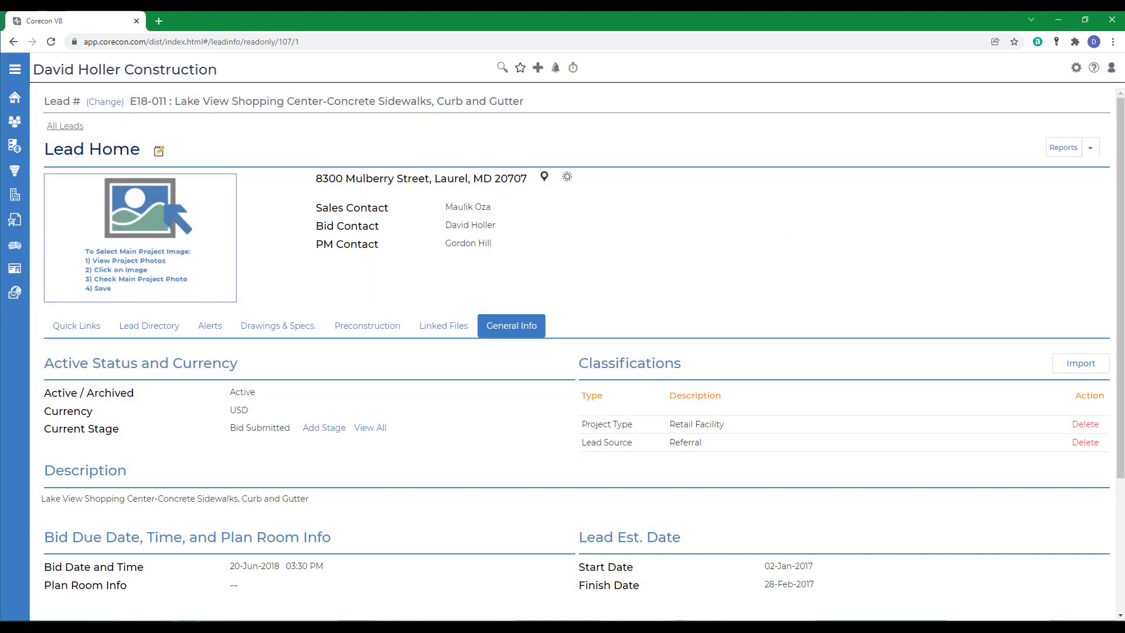
Step: Add an Awarded stage with estimated close date 20 December 2021 and amount 290000.00
{"action": "left_click", "coordinate": [320, 433]}
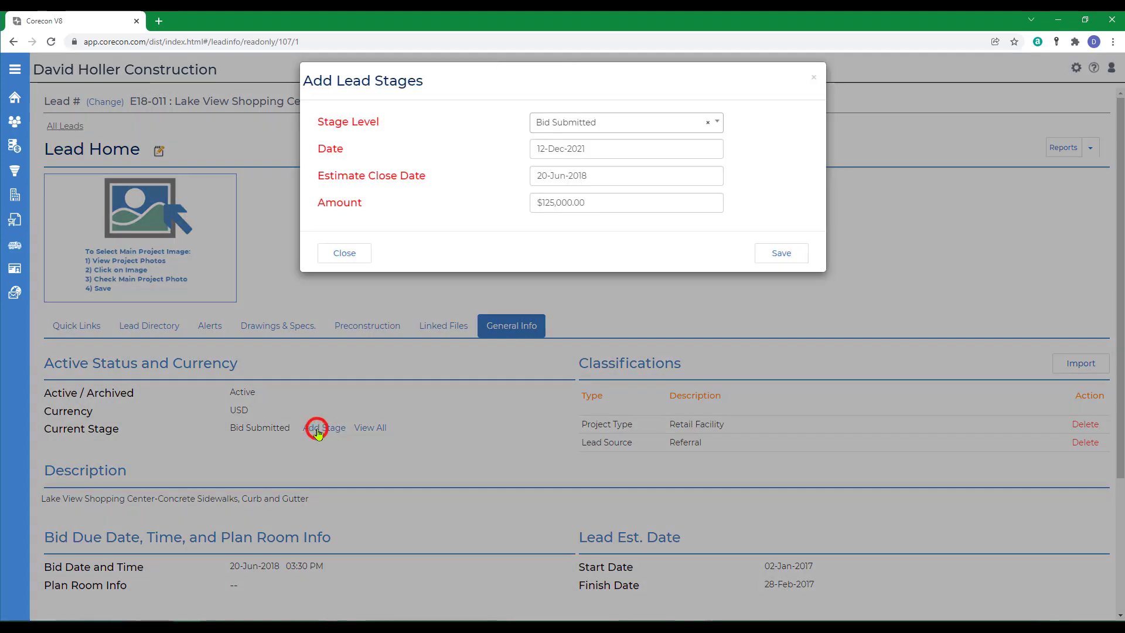
{"action": "left_click", "coordinate": [594, 203]}
{"action": "left_click", "coordinate": [596, 174]}
{"action": "left_click", "coordinate": [664, 201]}
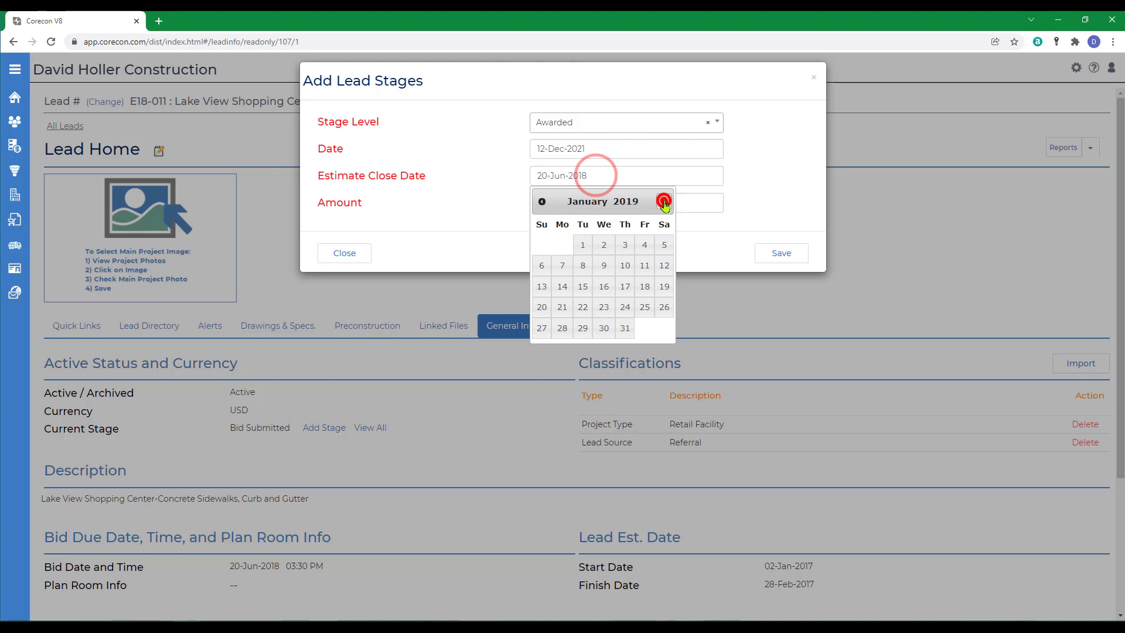
{"action": "left_click", "coordinate": [664, 201]}
{"action": "left_click", "coordinate": [562, 307]}
{"action": "left_click", "coordinate": [616, 205]}
{"action": "type", "text": "2"}
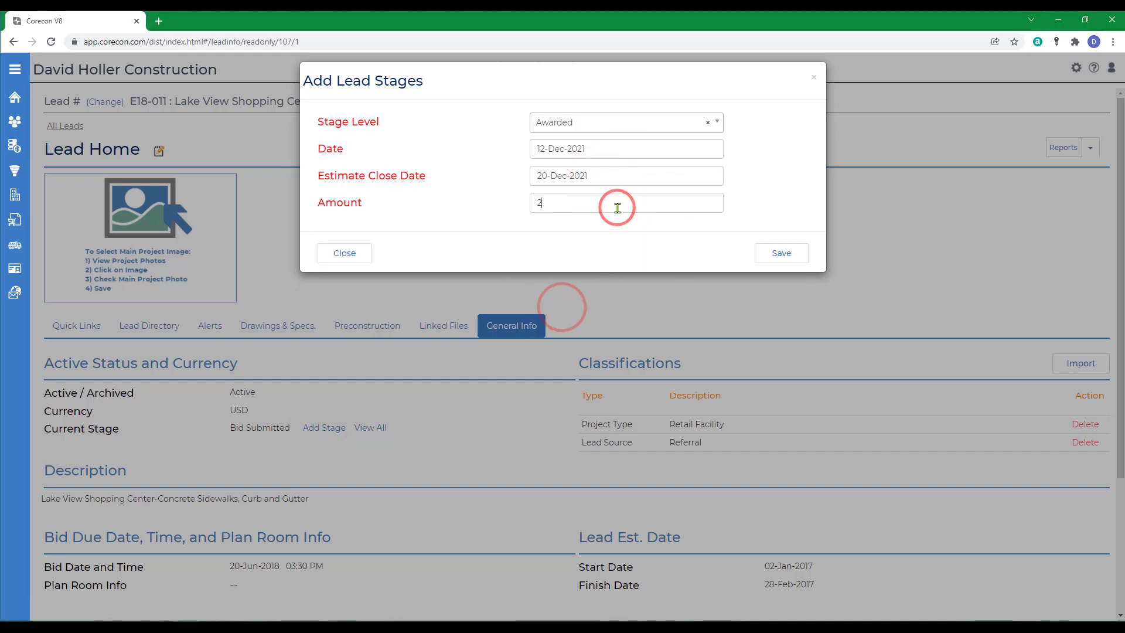
{"action": "type", "text": "90000.00"}
{"action": "left_click", "coordinate": [782, 253]}
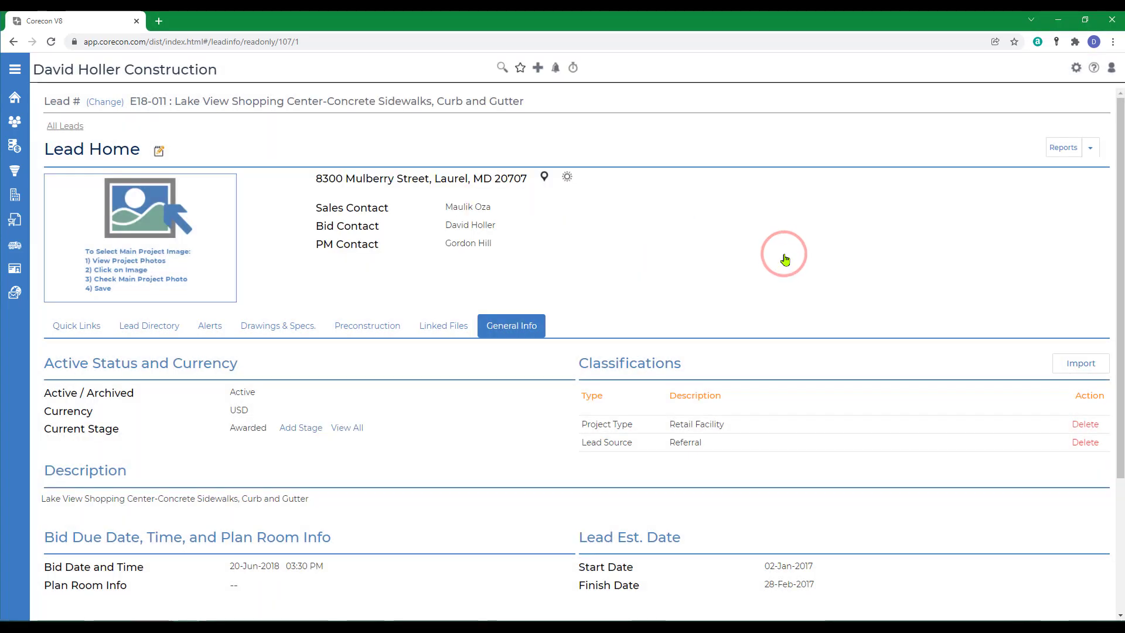
Step: Reopen lead E18-011's stage history to confirm the Bidding, Bid Submitted and Awarded stages
{"action": "left_click", "coordinate": [66, 127]}
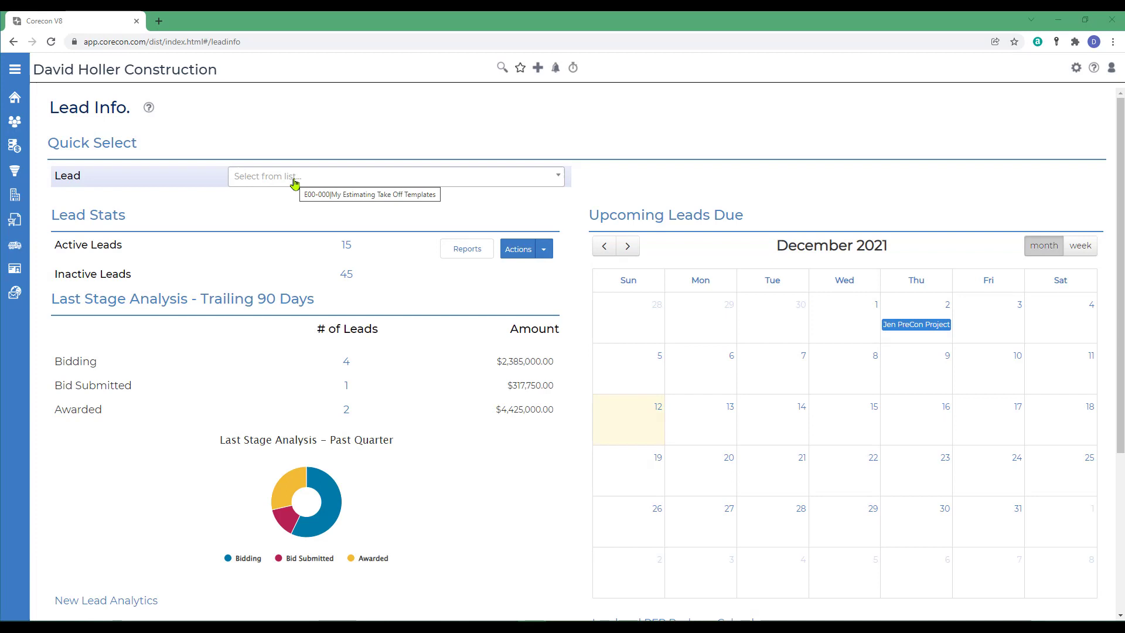
{"action": "left_click", "coordinate": [294, 181]}
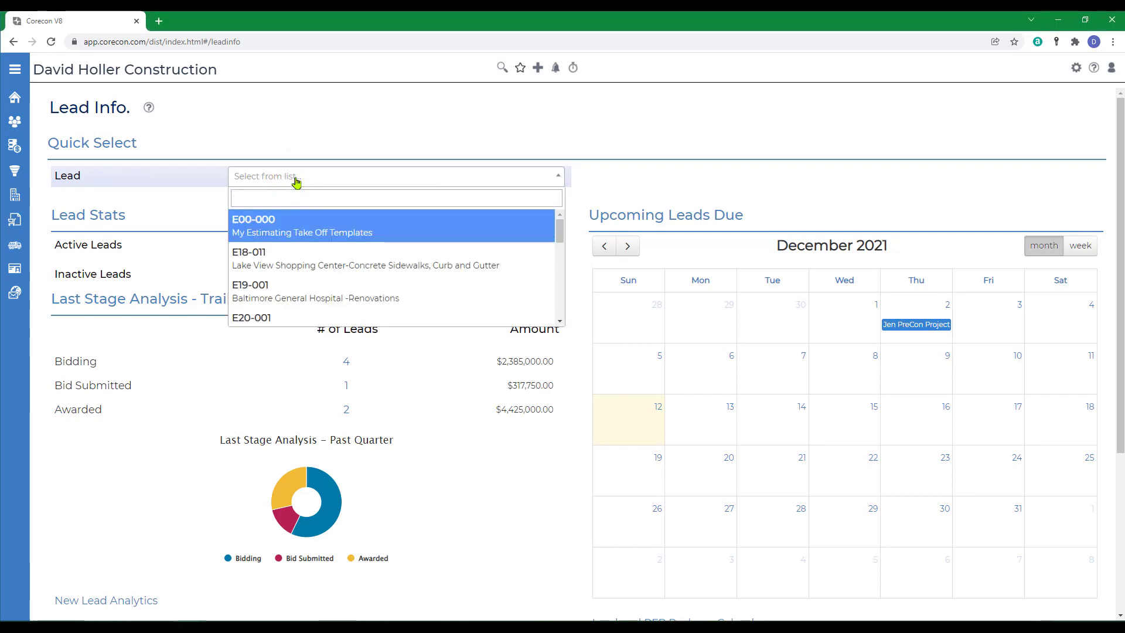
{"action": "left_click", "coordinate": [274, 265]}
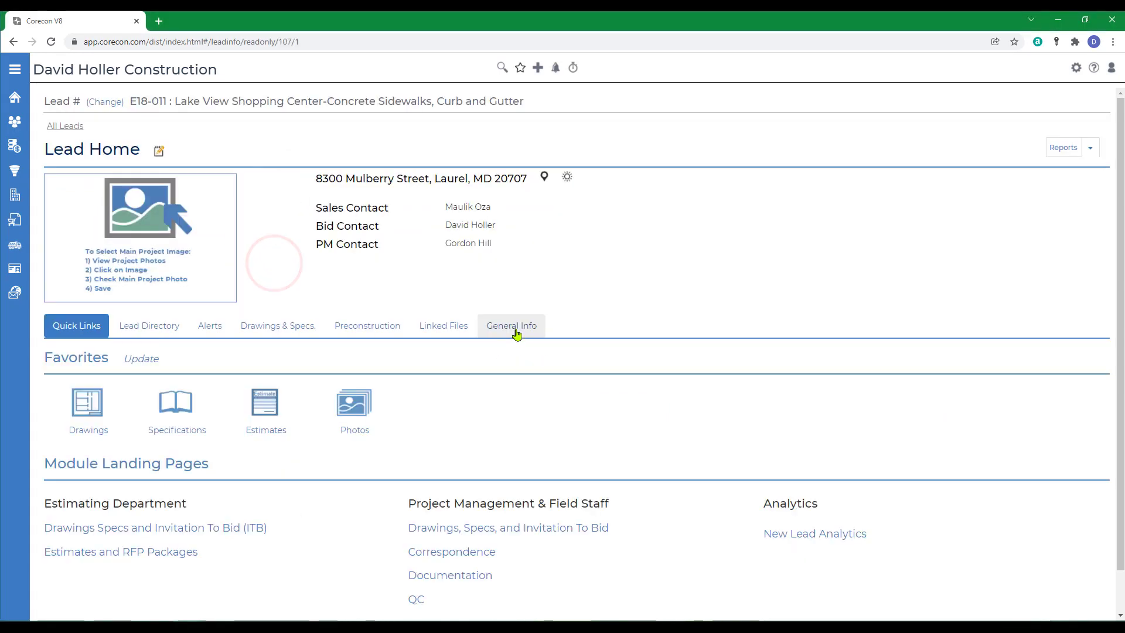
{"action": "left_click", "coordinate": [514, 329]}
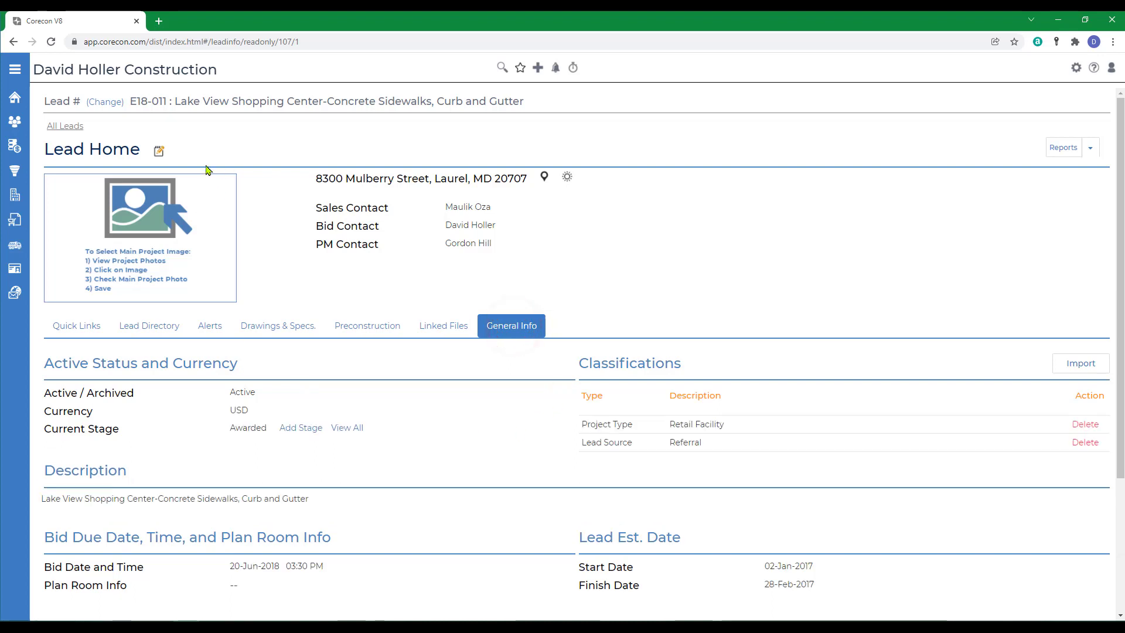
{"action": "left_click", "coordinate": [348, 430]}
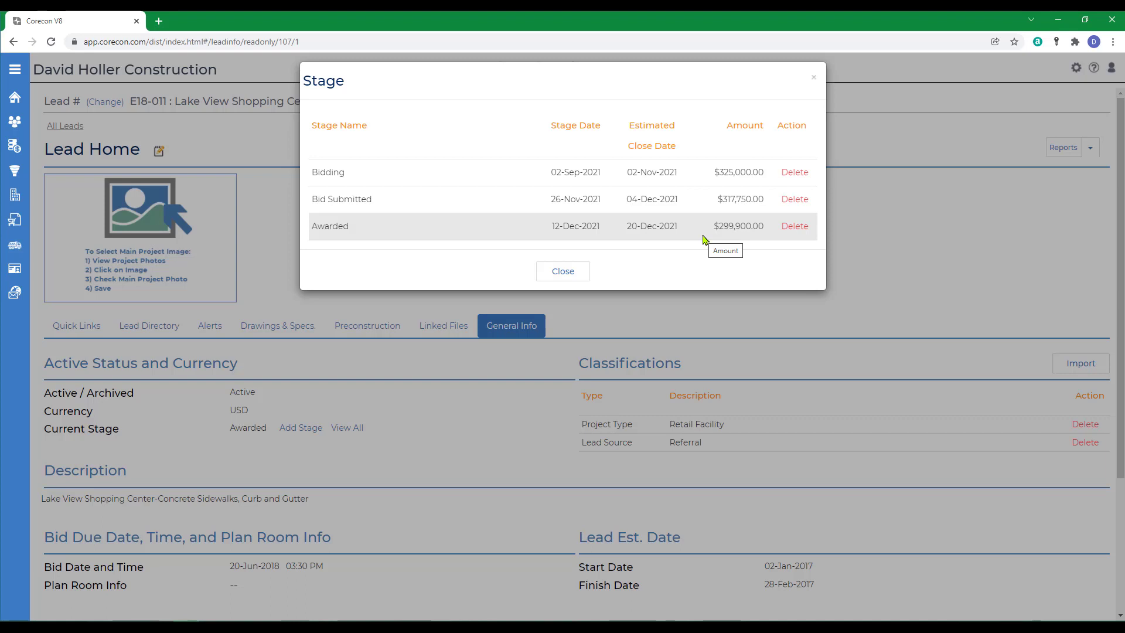
{"action": "left_click", "coordinate": [814, 76]}
Step: Switch to lead E19-001 and check its Bidding, Bid Submitted and Awarded stage history
{"action": "left_click", "coordinate": [299, 101]}
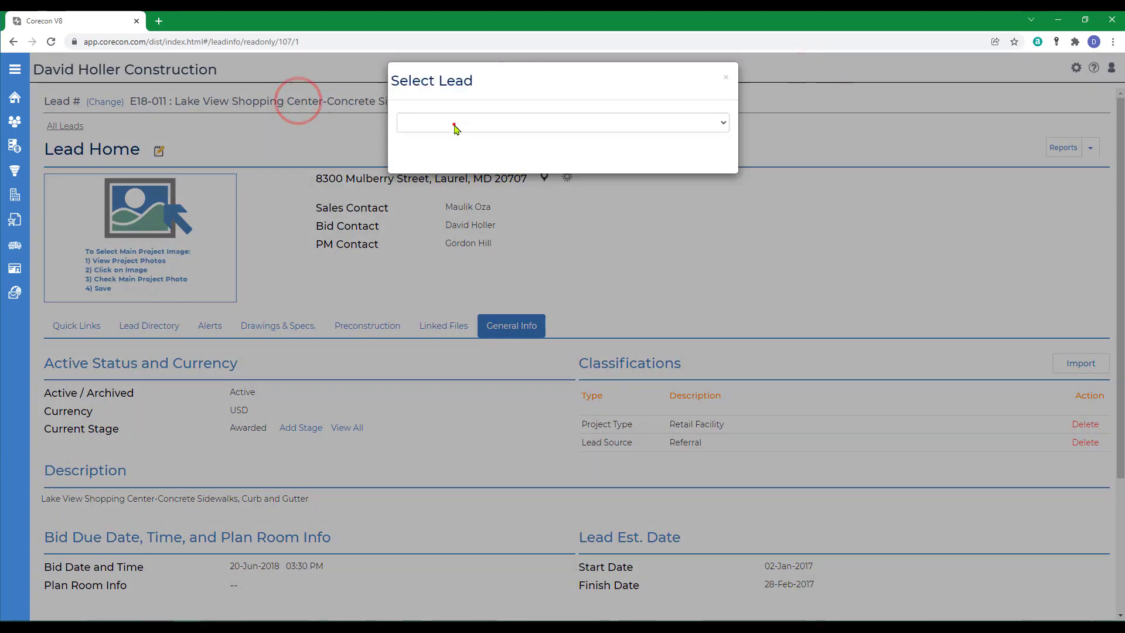
{"action": "left_click", "coordinate": [454, 125]}
{"action": "left_click", "coordinate": [438, 240]}
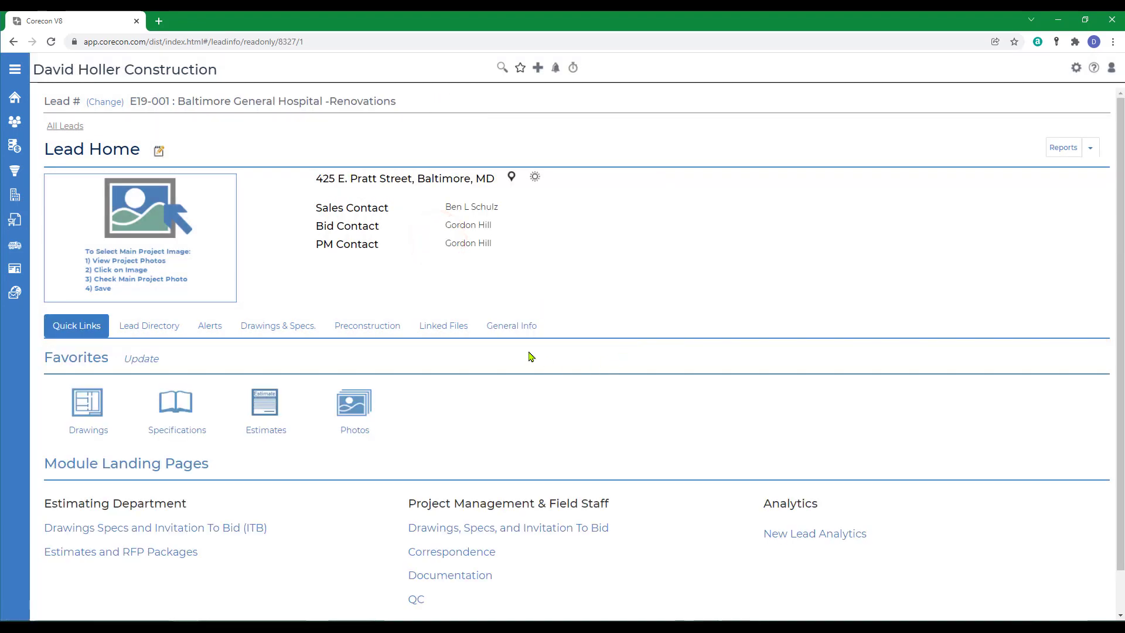
{"action": "left_click", "coordinate": [506, 327]}
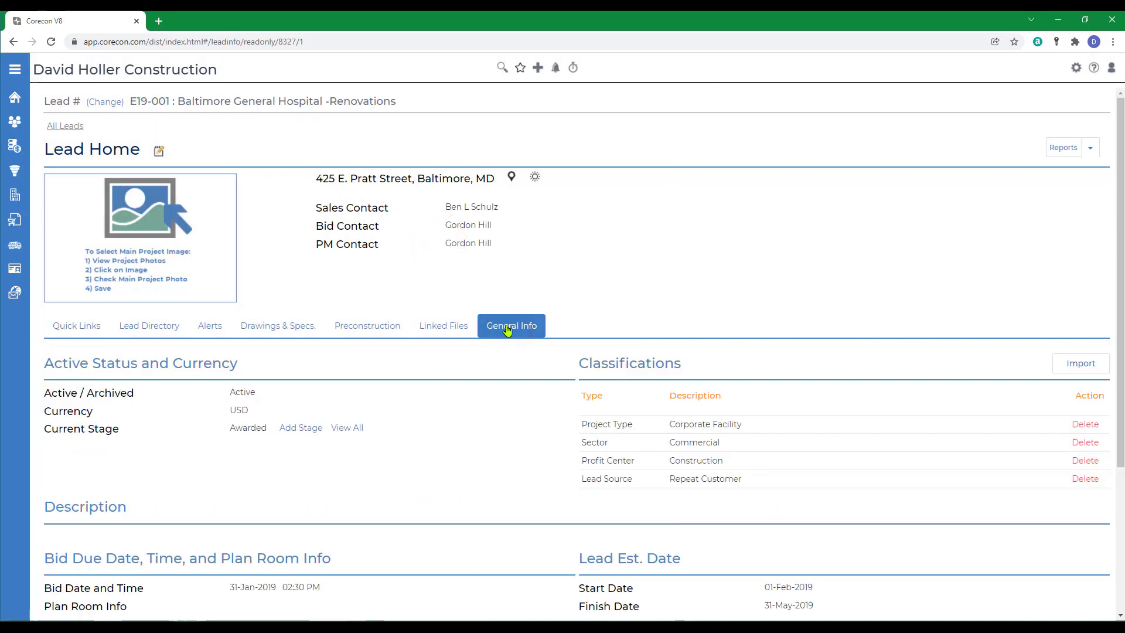
{"action": "left_click", "coordinate": [348, 427]}
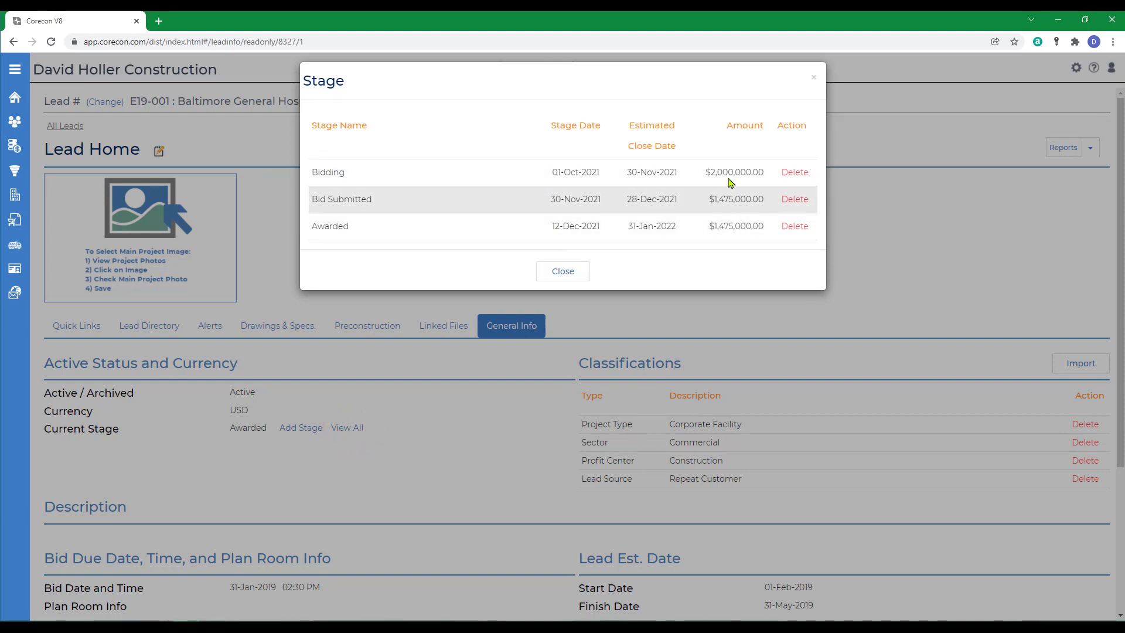
{"action": "left_click", "coordinate": [557, 272]}
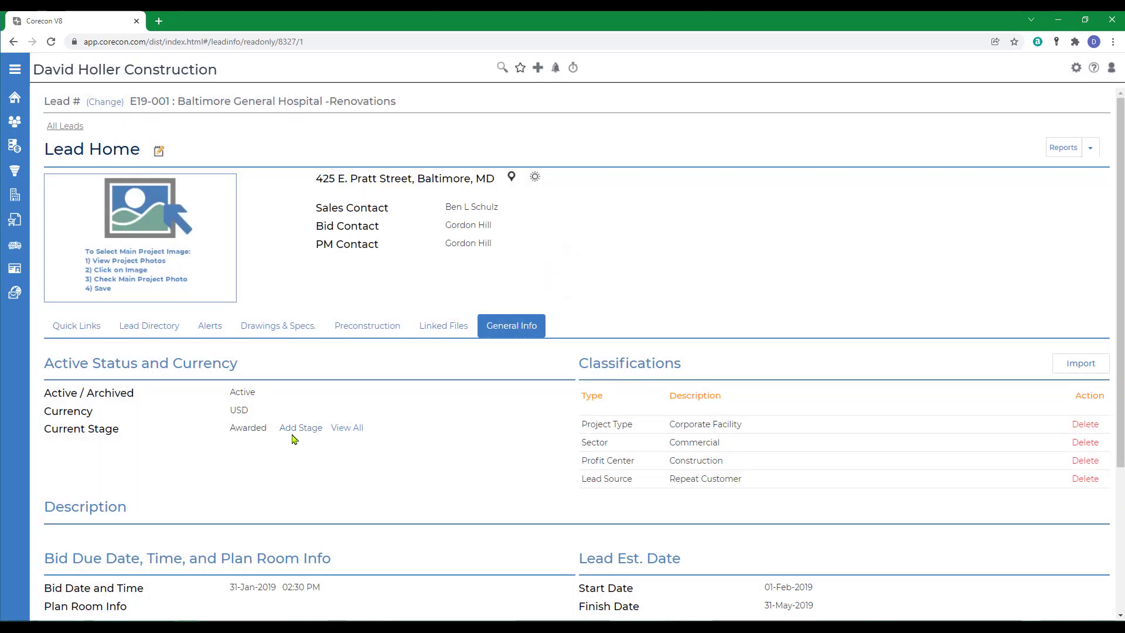
Step: Switch to lead E20-001, Howard Hughes Technical High School Renovations, and review its three stages
{"action": "left_click", "coordinate": [228, 103]}
{"action": "left_click", "coordinate": [457, 123]}
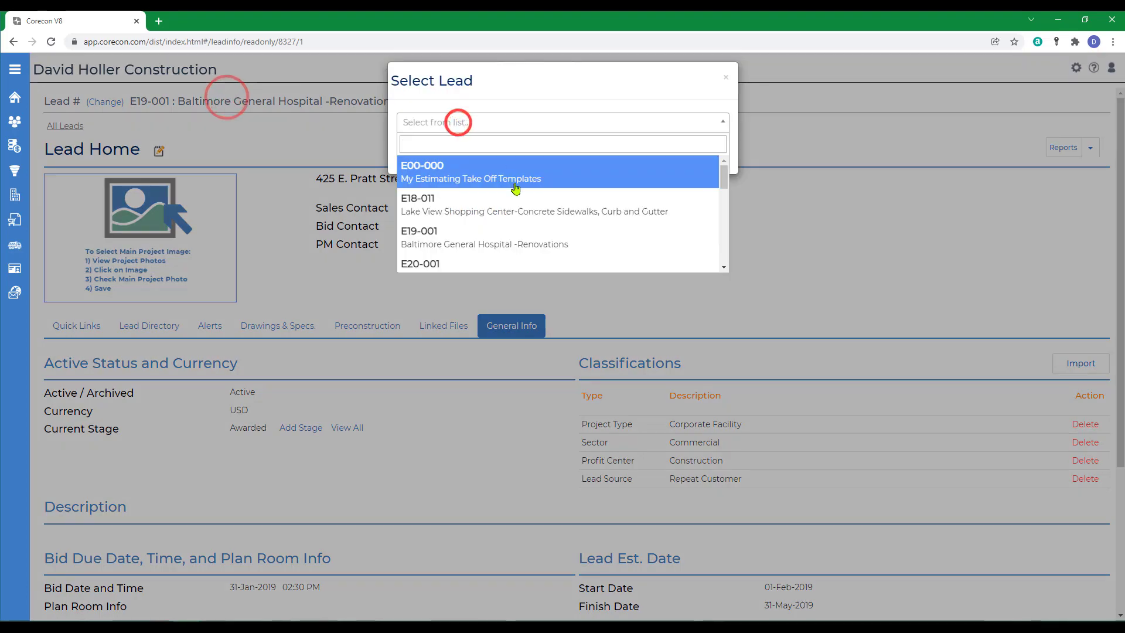
{"action": "left_click", "coordinate": [459, 266]}
{"action": "left_click", "coordinate": [511, 327]}
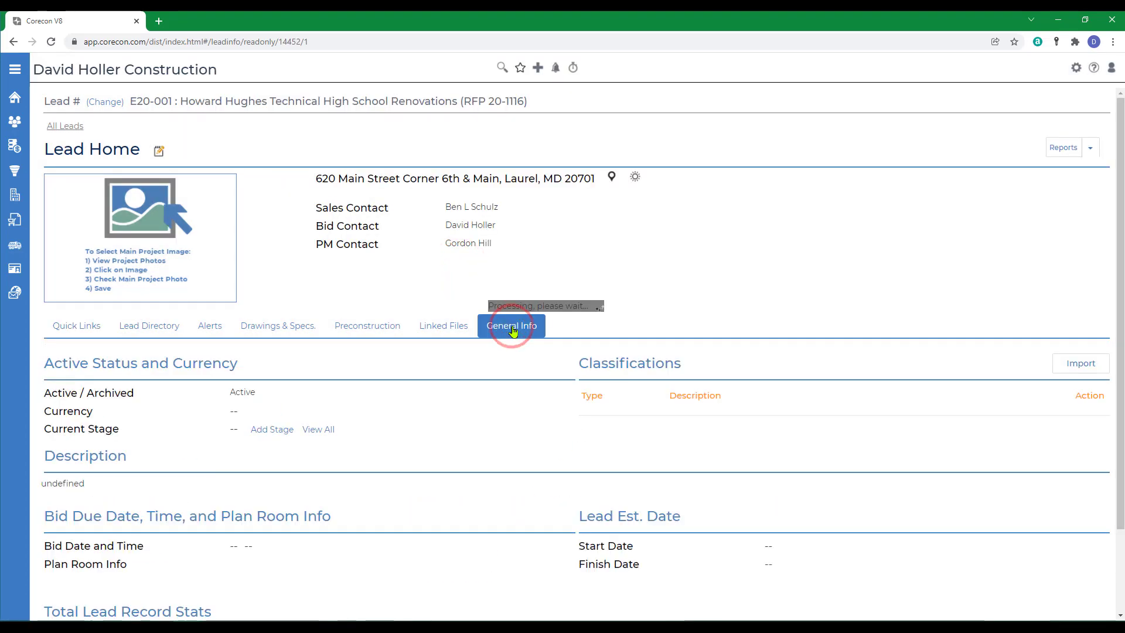
{"action": "left_click", "coordinate": [344, 428]}
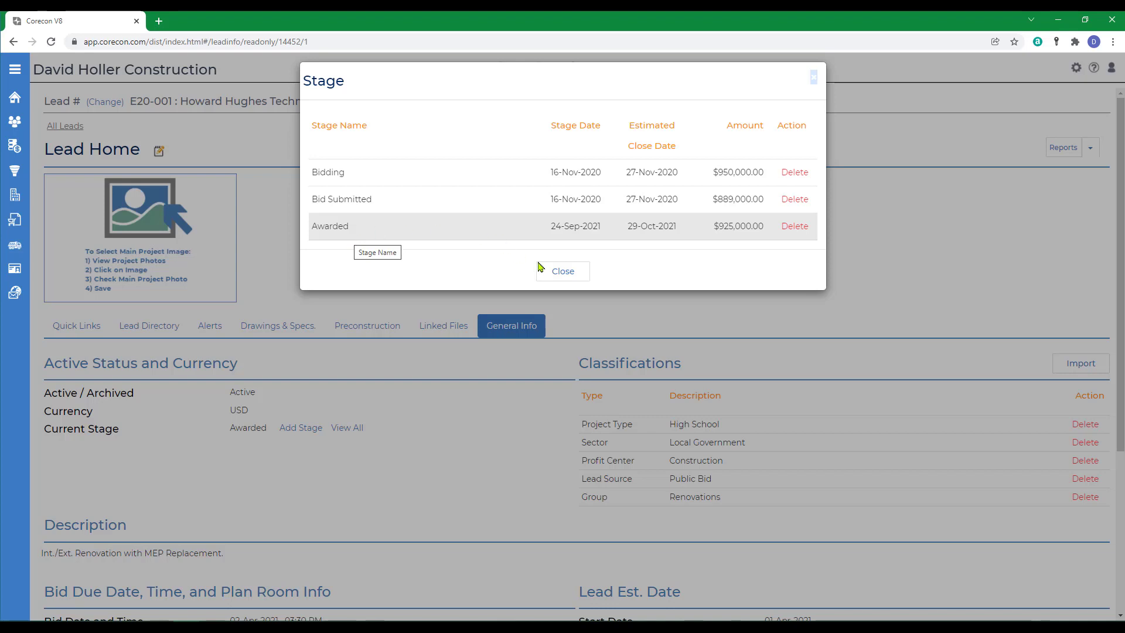
{"action": "left_click", "coordinate": [557, 273]}
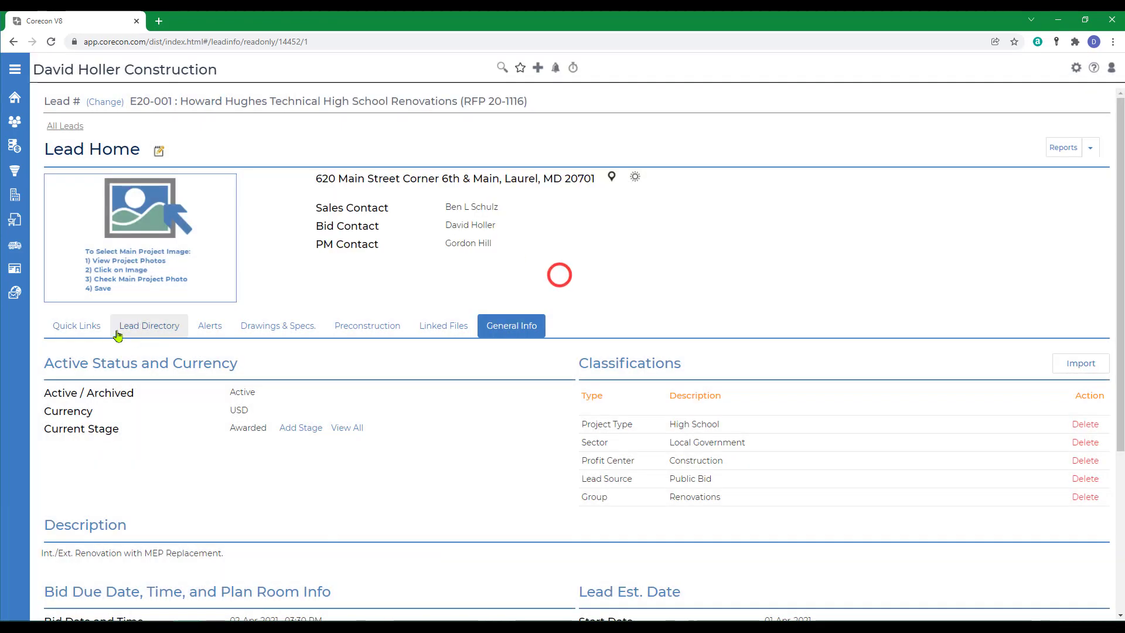
Step: Launch New Lead Analytics from the quick links and uncheck Inactive to show active leads only
{"action": "left_click", "coordinate": [69, 328]}
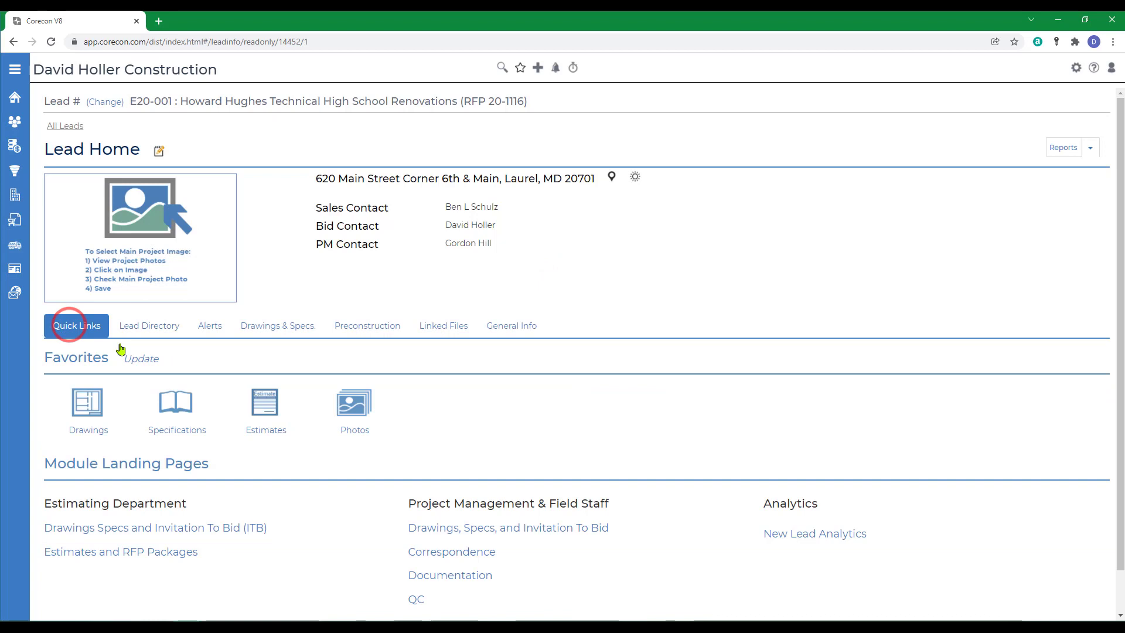
{"action": "left_click", "coordinate": [816, 536]}
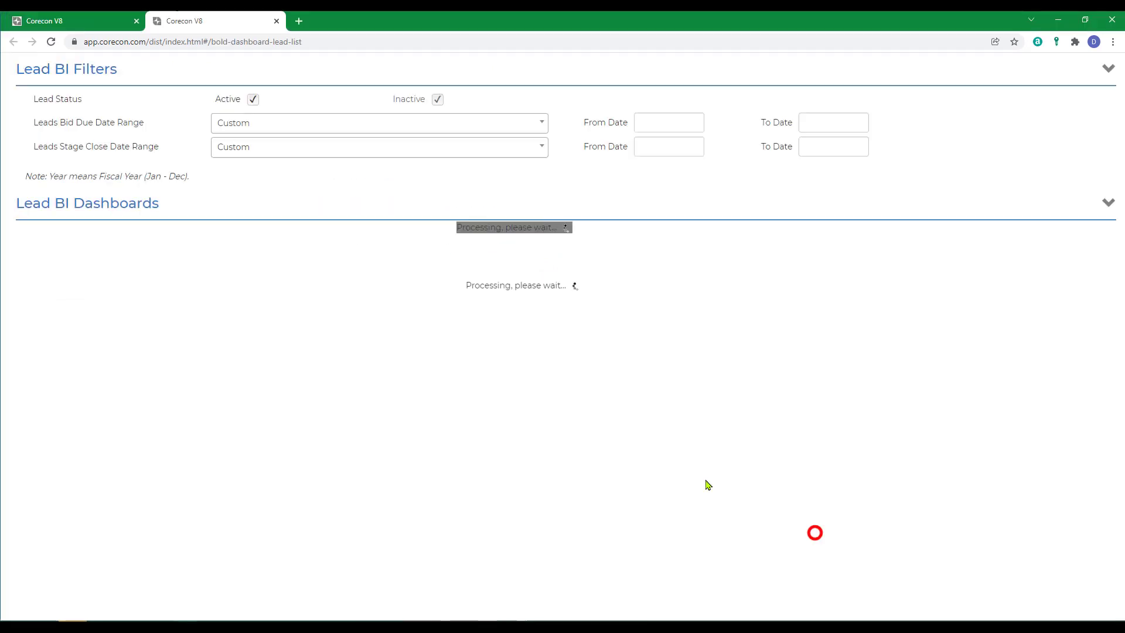
{"action": "left_click", "coordinate": [438, 100]}
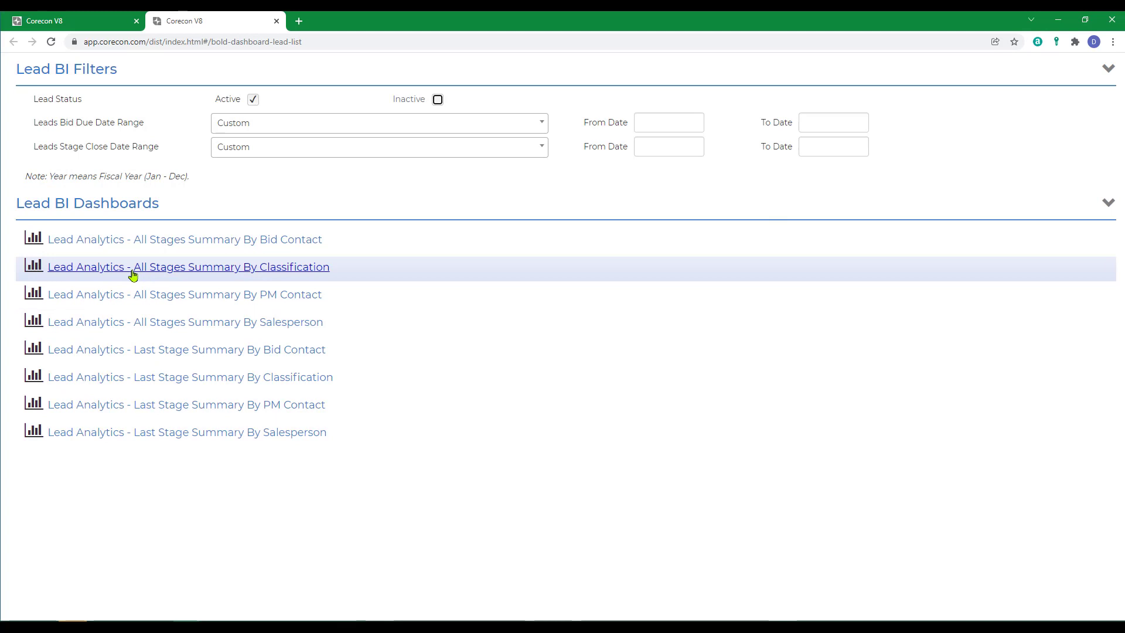
Step: Open All Stages Summary By Classification and review funnels and the 95-lead, 86,237,947 grand total
{"action": "left_click", "coordinate": [199, 271]}
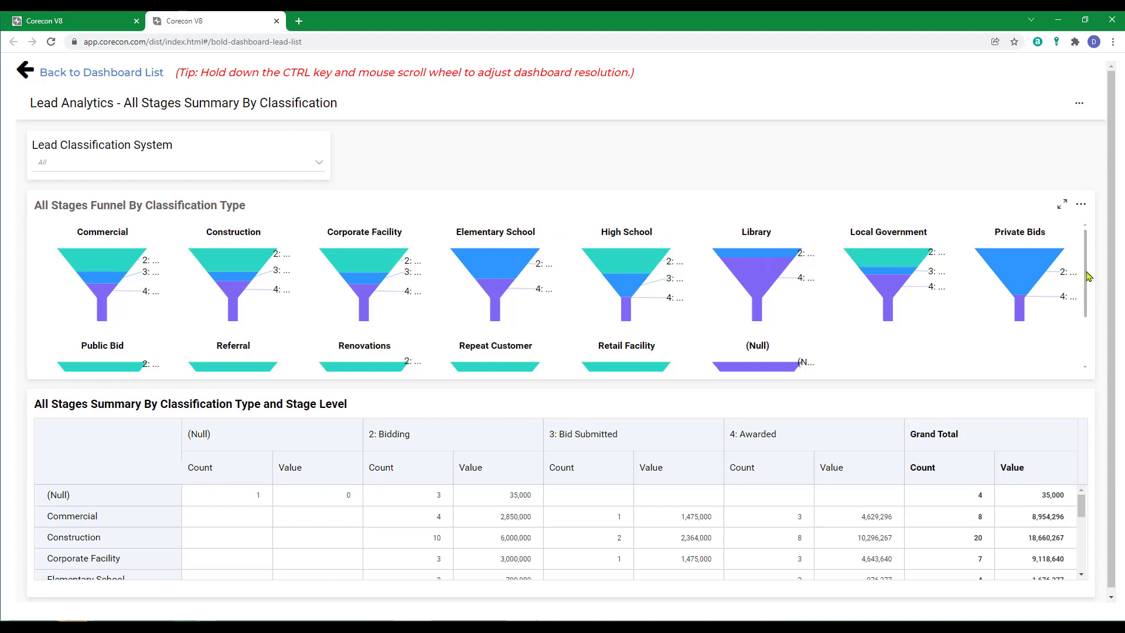
{"action": "left_click_drag", "start_coordinate": [1087, 274], "coordinate": [1082, 320]}
{"action": "scroll", "coordinate": [716, 459], "scroll_direction": "down", "scroll_amount": 1}
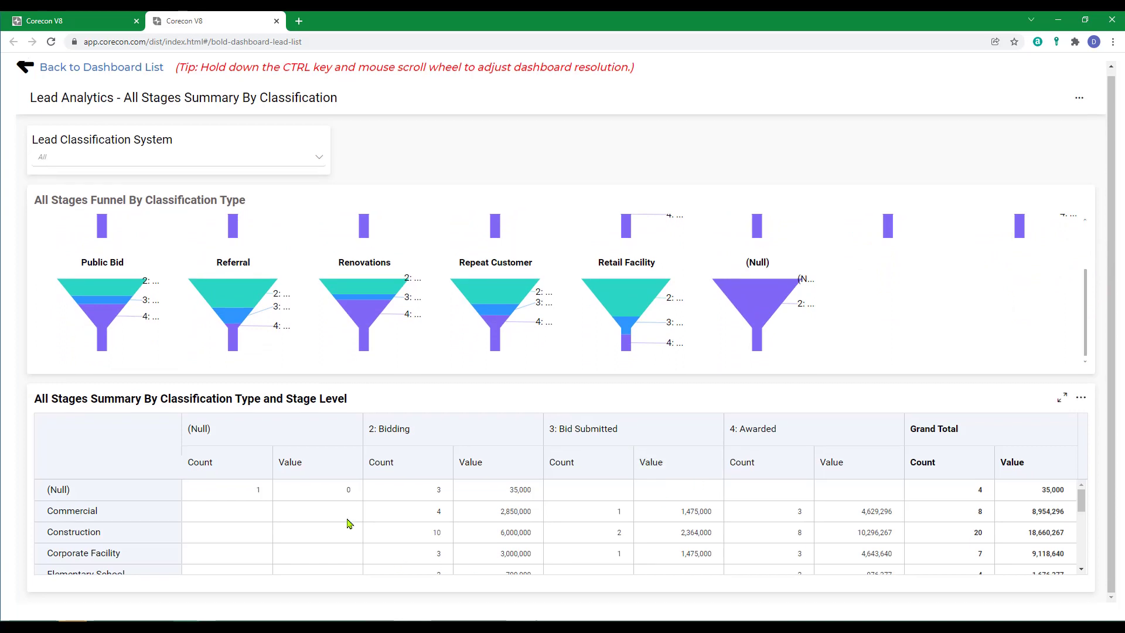
{"action": "left_click", "coordinate": [1083, 574]}
{"action": "left_click_drag", "start_coordinate": [1083, 573], "coordinate": [1084, 577]}
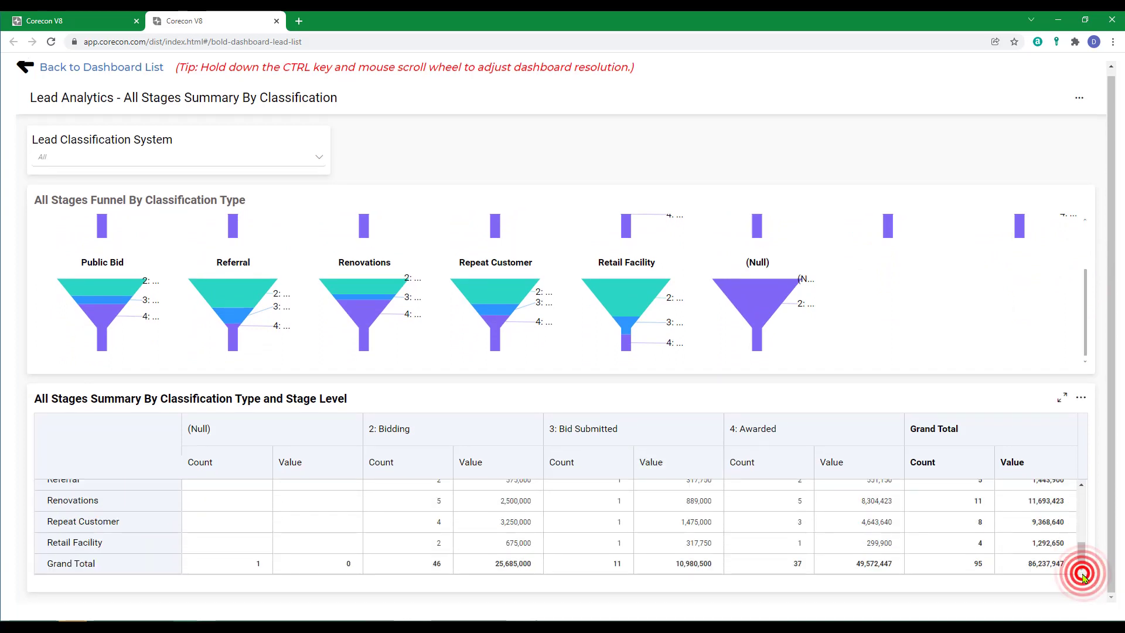
{"action": "left_click", "coordinate": [320, 160]}
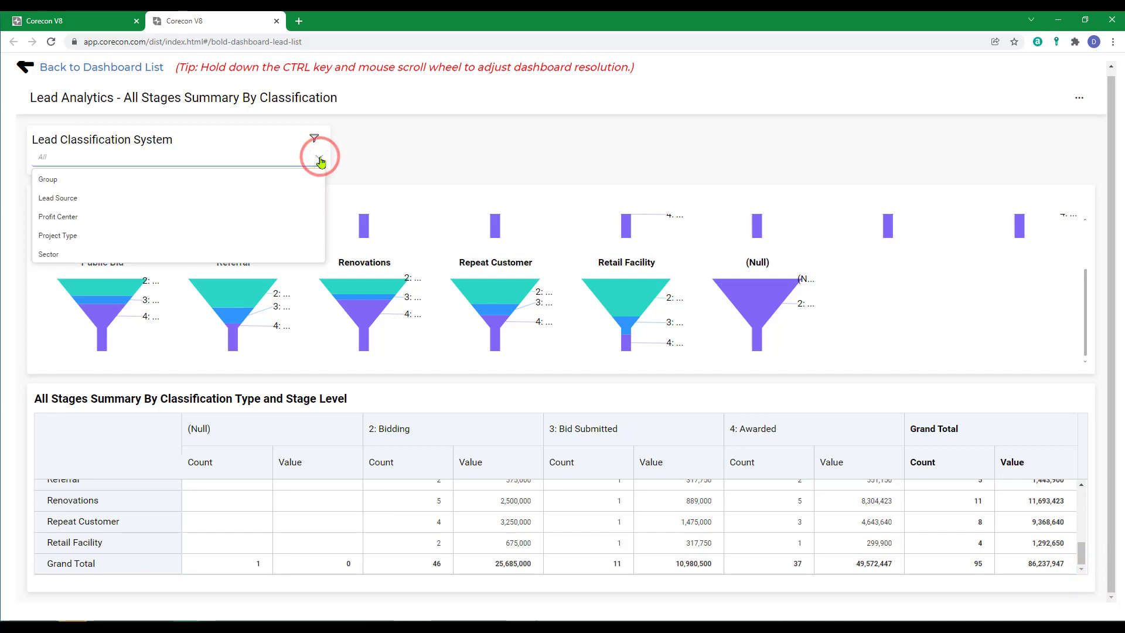
Step: Group the dashboard by Project Type and check the 23-lead, 19,602,917 grand total
{"action": "left_click", "coordinate": [53, 237]}
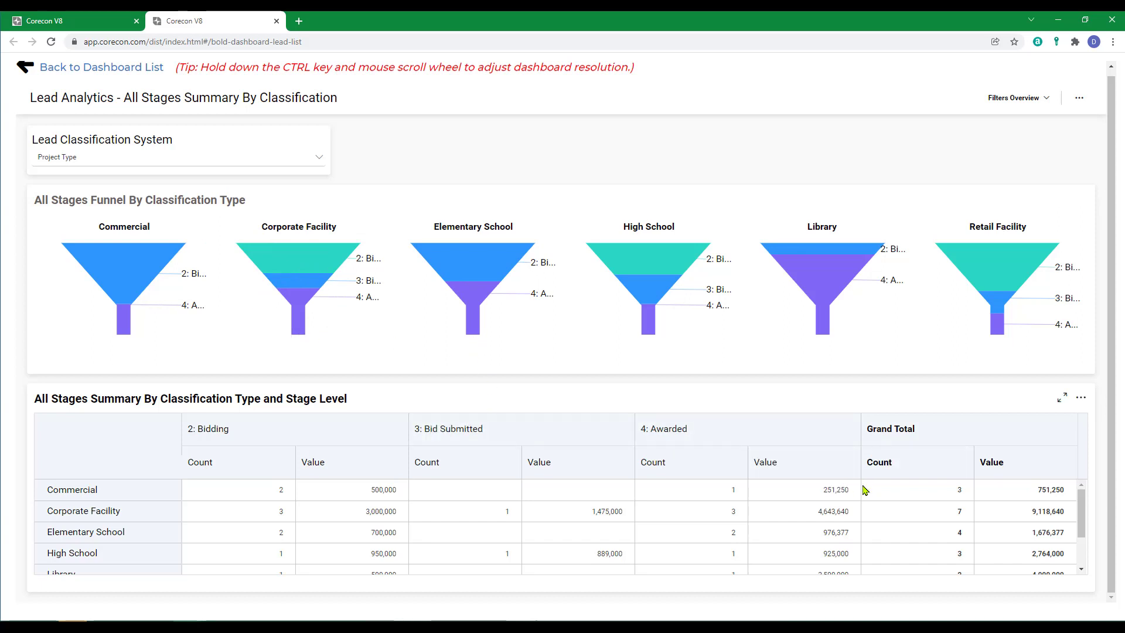
{"action": "scroll", "coordinate": [1023, 492], "scroll_direction": "down", "scroll_amount": 2}
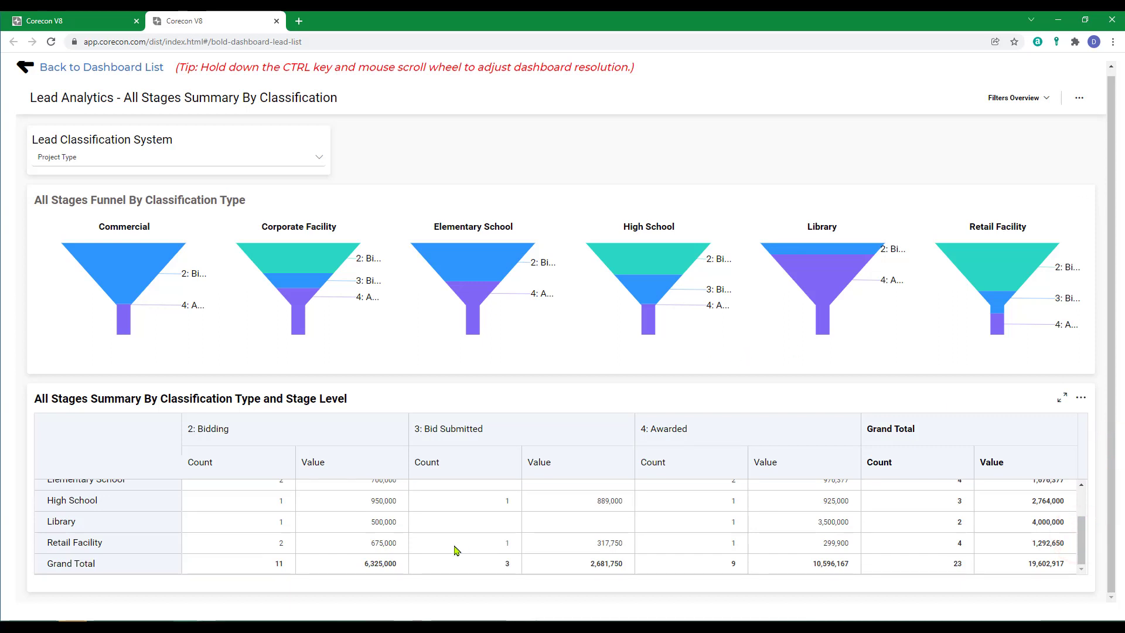
Step: Switch the Lead Classification System to Lead Source and review the Filters Overview
{"action": "left_click", "coordinate": [318, 158]}
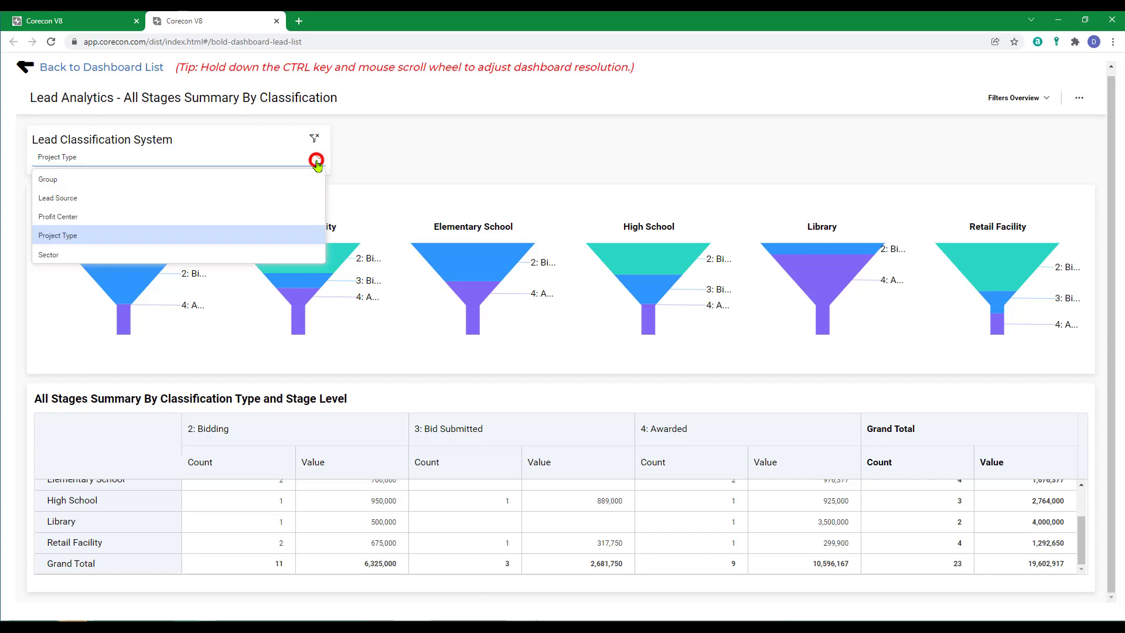
{"action": "left_click", "coordinate": [54, 200]}
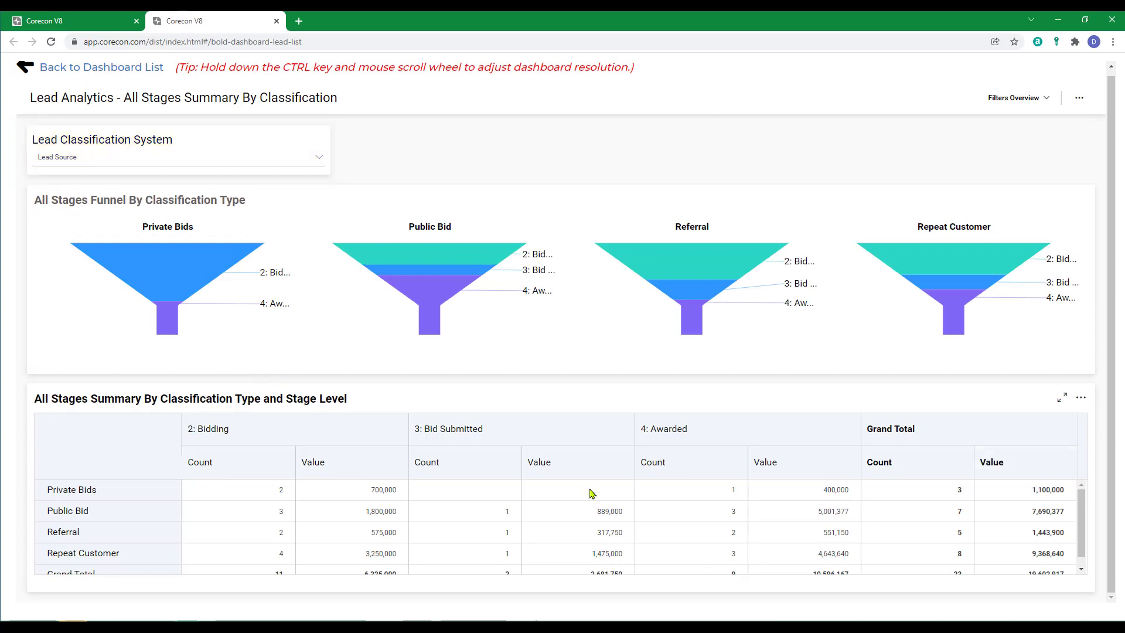
{"action": "left_click", "coordinate": [1047, 103]}
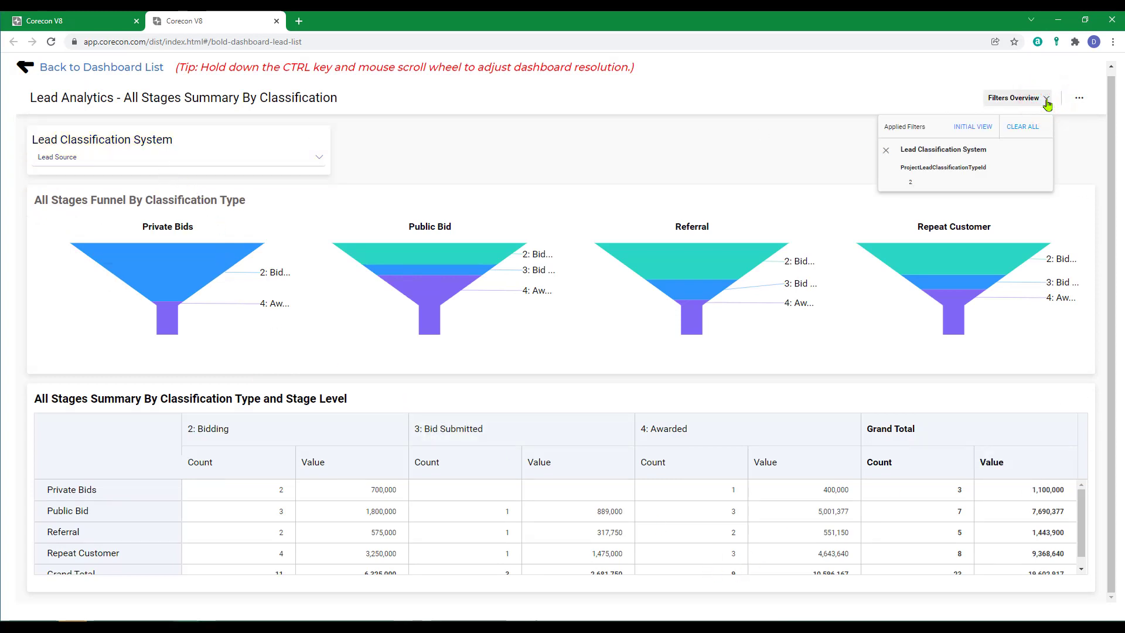
Step: Look over the dashboard and summary table option menus, then dismiss them
{"action": "left_click", "coordinate": [1079, 98]}
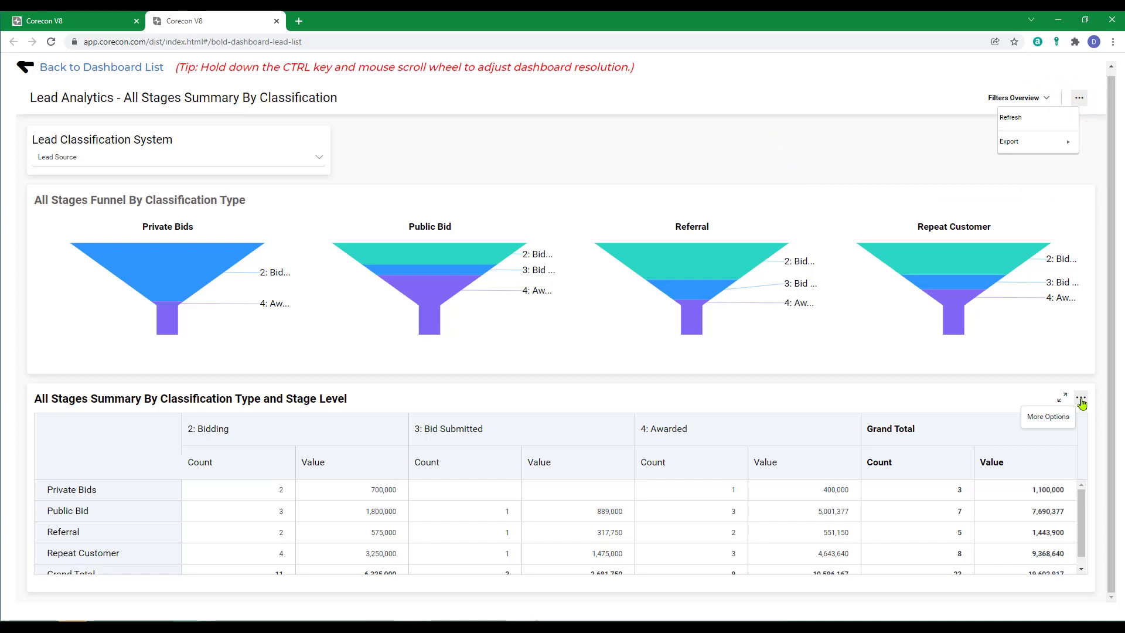
{"action": "left_click", "coordinate": [1081, 403]}
{"action": "left_click", "coordinate": [929, 397]}
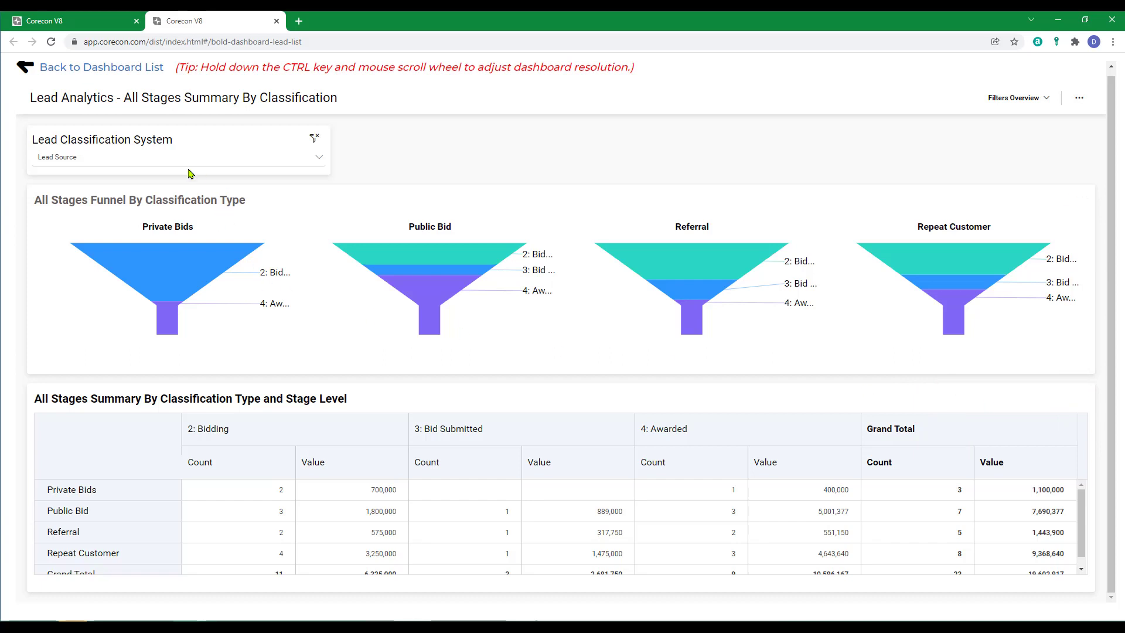
Step: Open the Last Stage Summary By Classification dashboard and group it by Lead Source (11 leads, 11,196,167)
{"action": "left_click", "coordinate": [90, 69]}
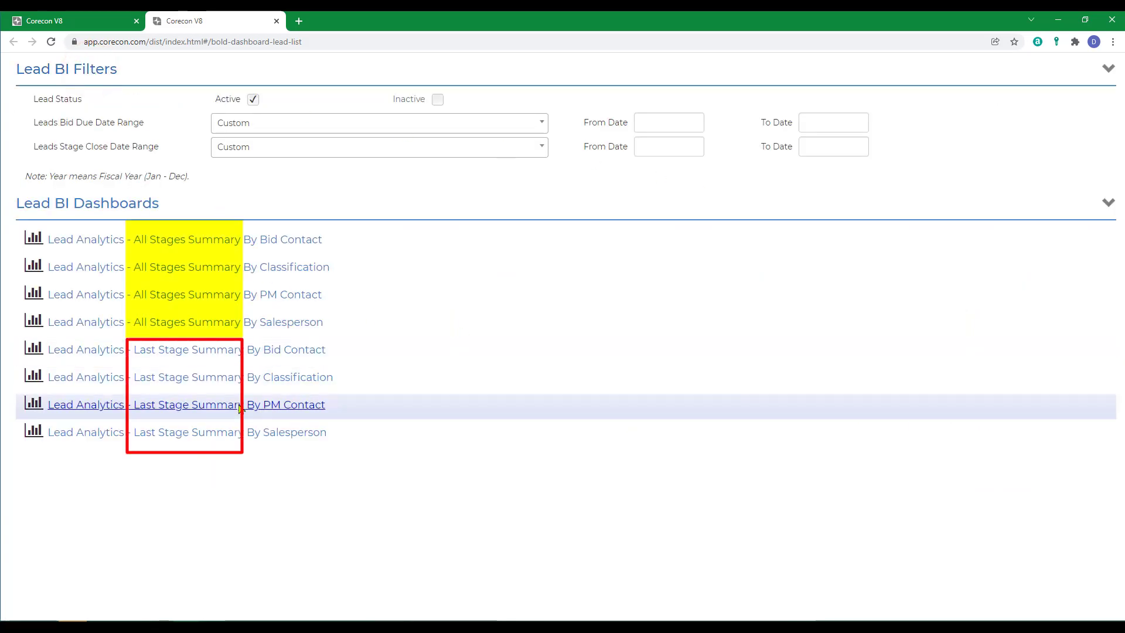
{"action": "left_click", "coordinate": [196, 382]}
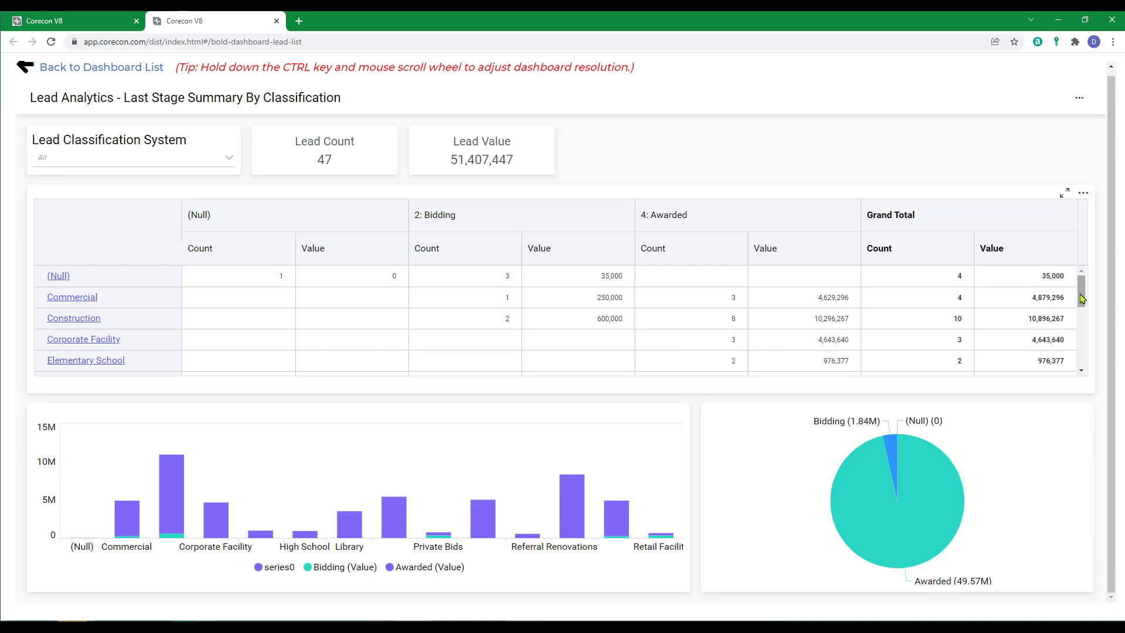
{"action": "left_click_drag", "start_coordinate": [1082, 298], "coordinate": [1079, 358]}
{"action": "left_click_drag", "start_coordinate": [1077, 331], "coordinate": [1079, 296]}
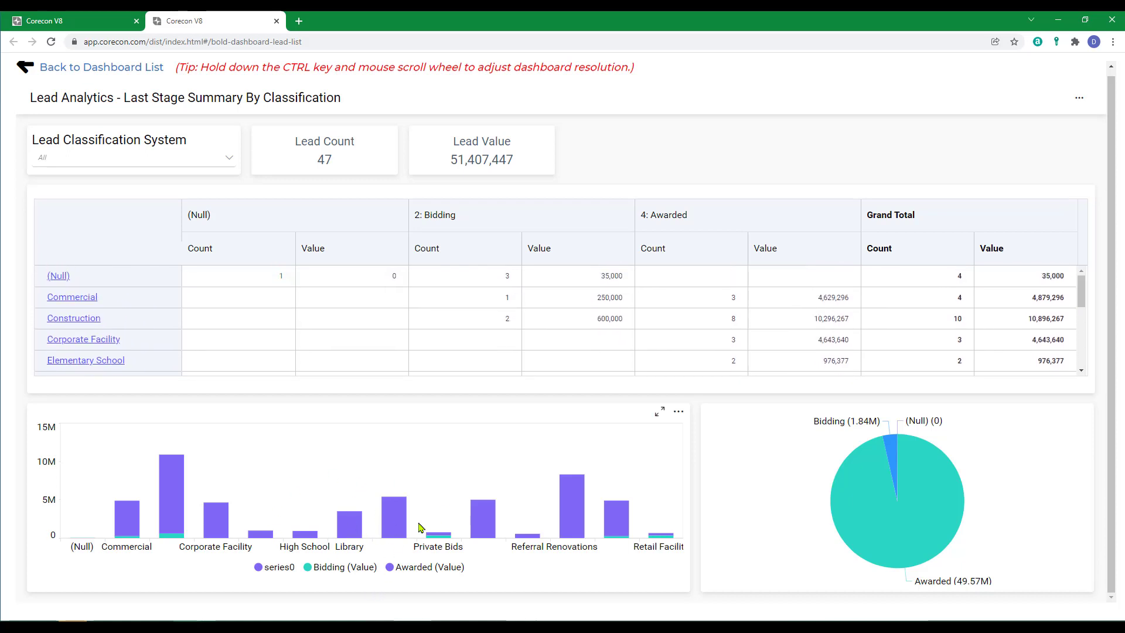
{"action": "left_click", "coordinate": [231, 157]}
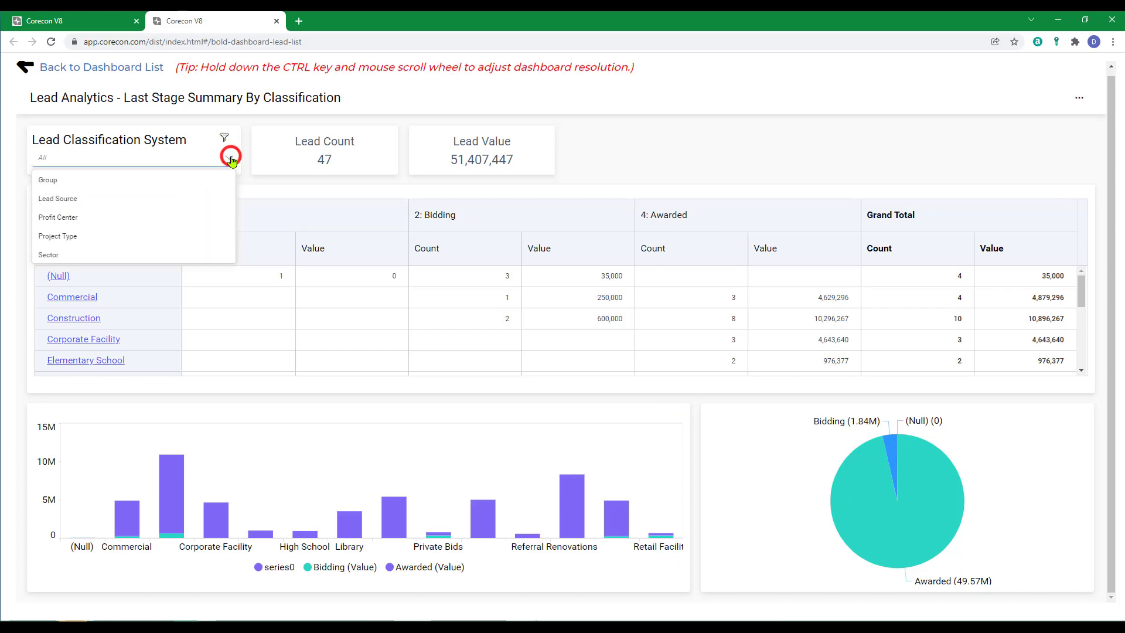
{"action": "left_click", "coordinate": [59, 200]}
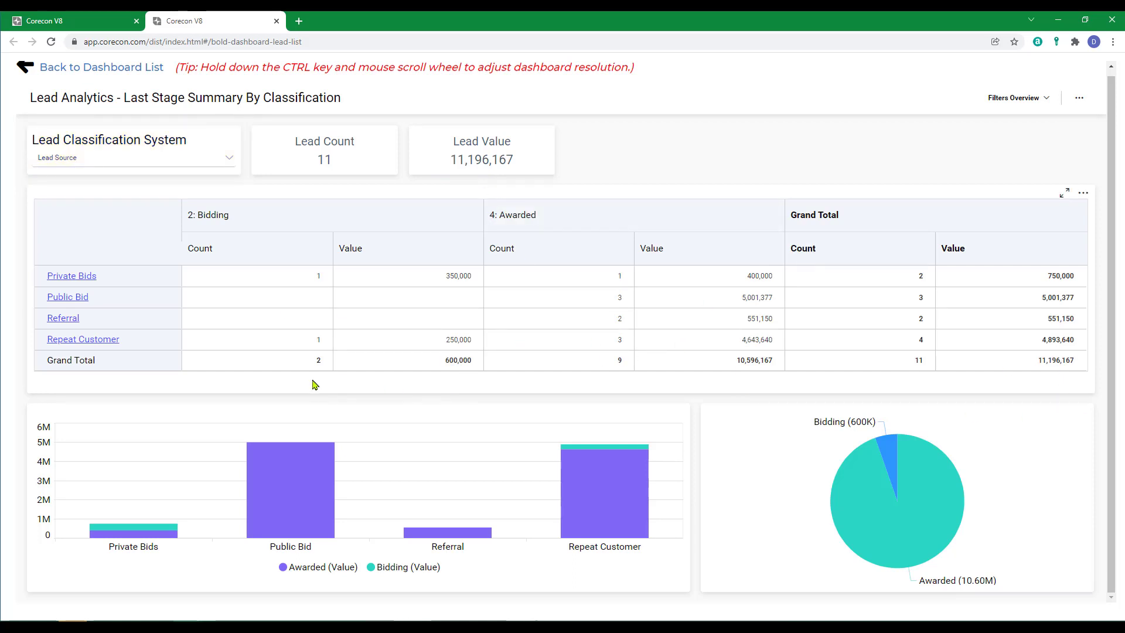
Step: View the Last Stage Summary By Salesperson dashboard (15 leads, 11,231,167), then return to the dashboard list
{"action": "left_click", "coordinate": [65, 68]}
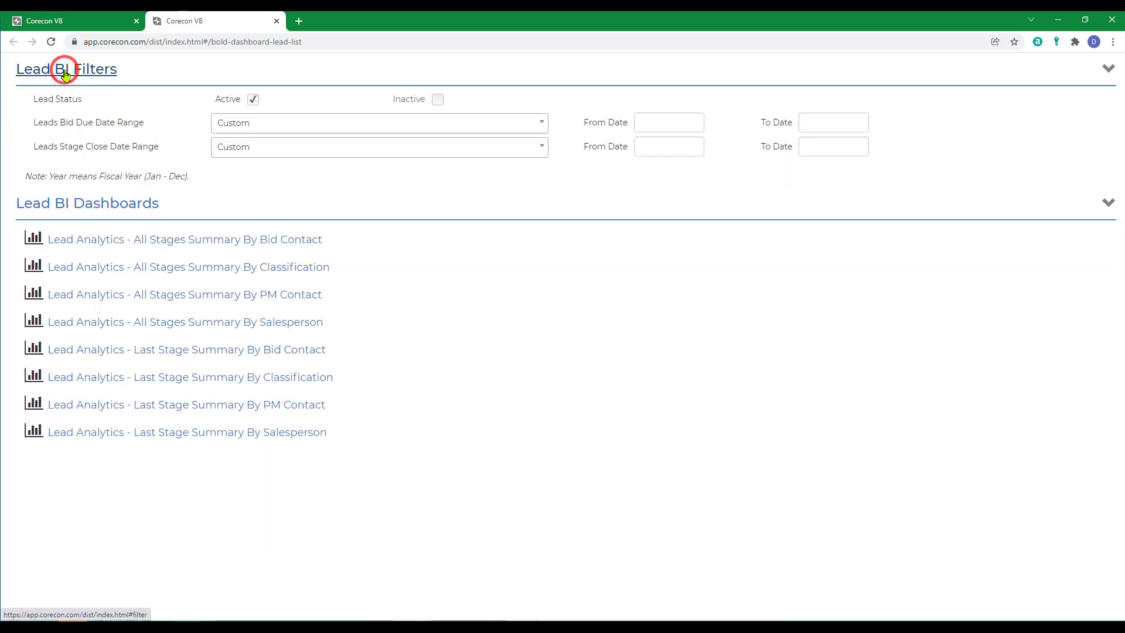
{"action": "left_click", "coordinate": [235, 437]}
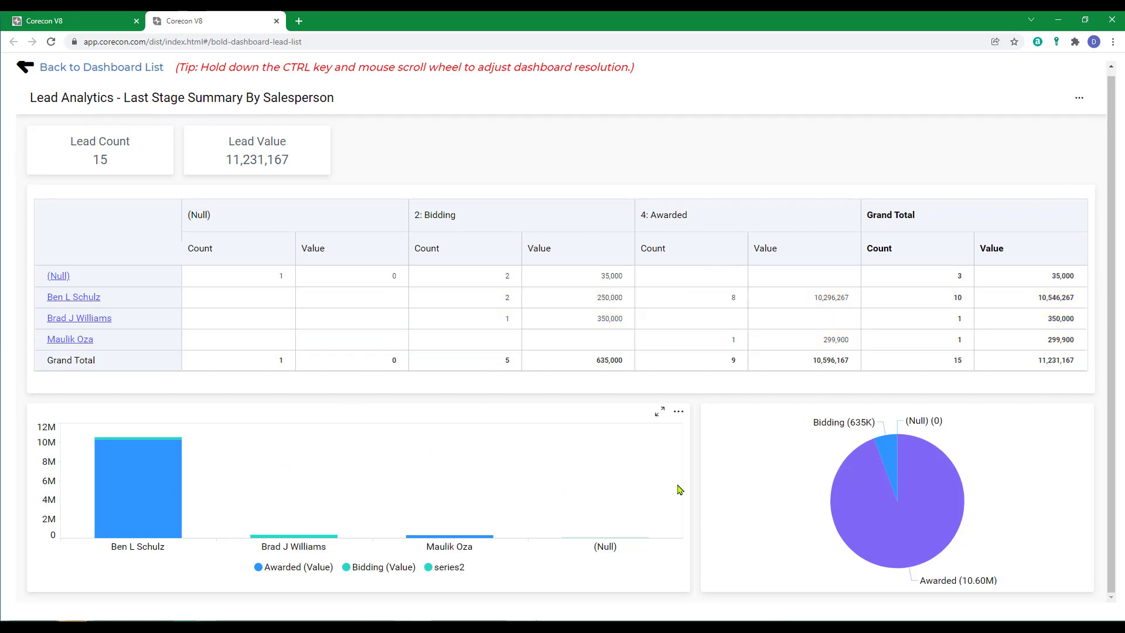
{"action": "left_click", "coordinate": [109, 70]}
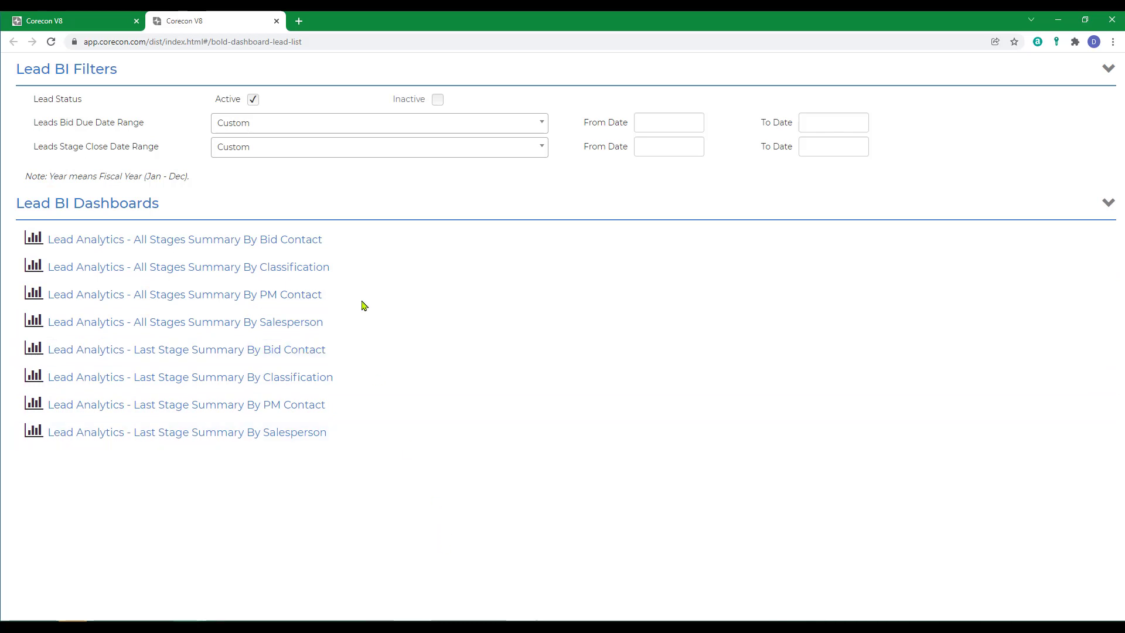
Step: Return to the lead's home page and open the Reporting and Analytics > Lead Analytics help article
{"action": "left_click", "coordinate": [82, 22]}
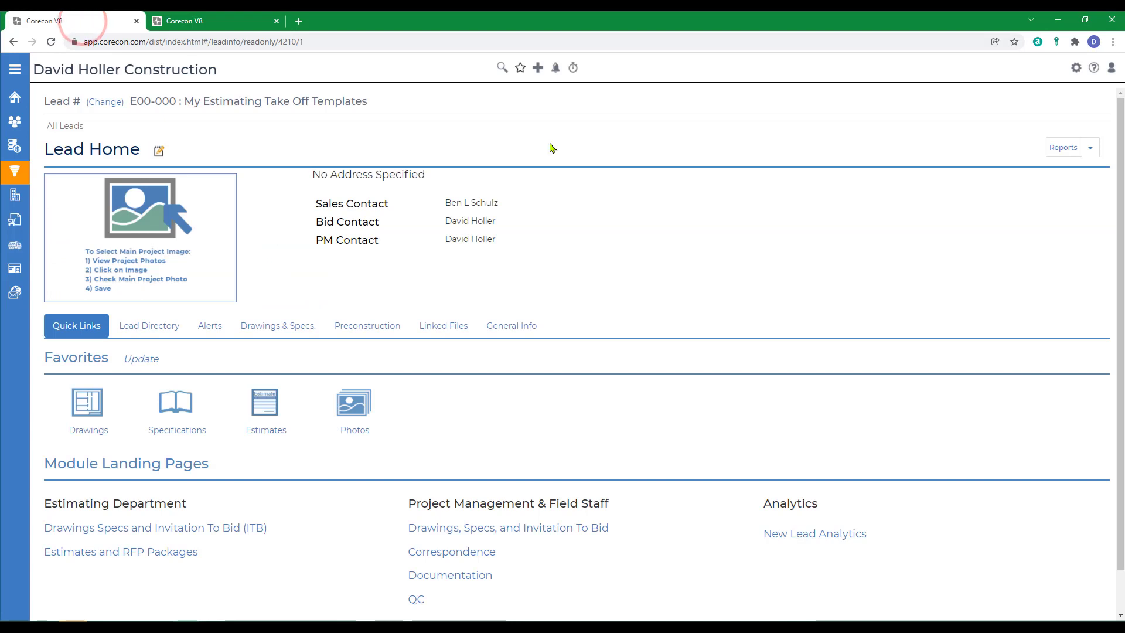
{"action": "left_click", "coordinate": [1094, 69]}
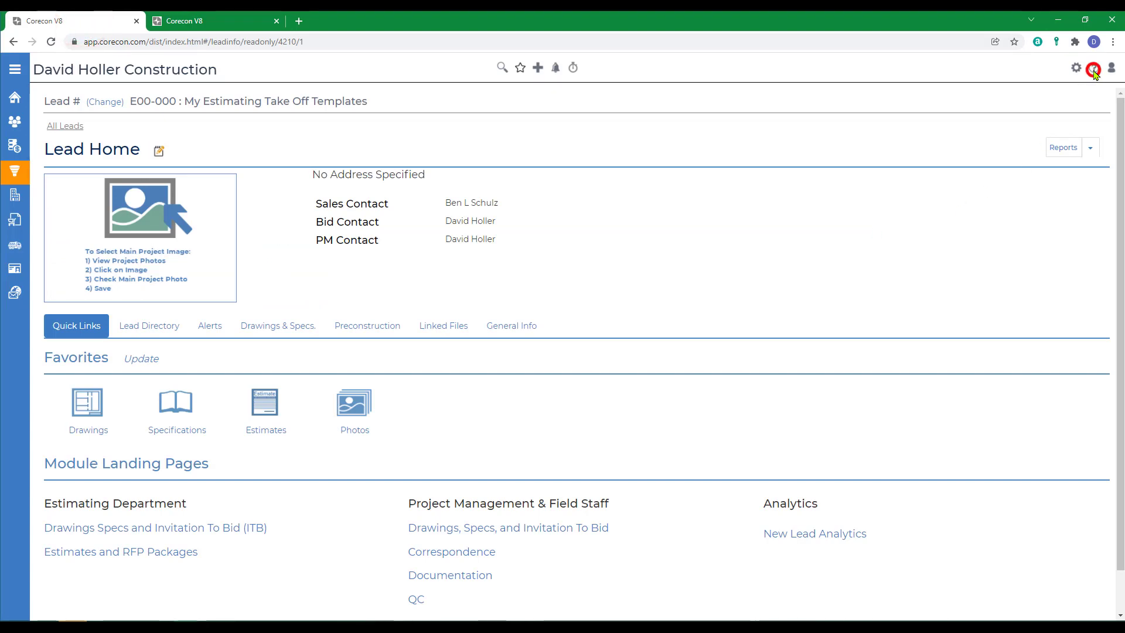
{"action": "left_click", "coordinate": [95, 343]}
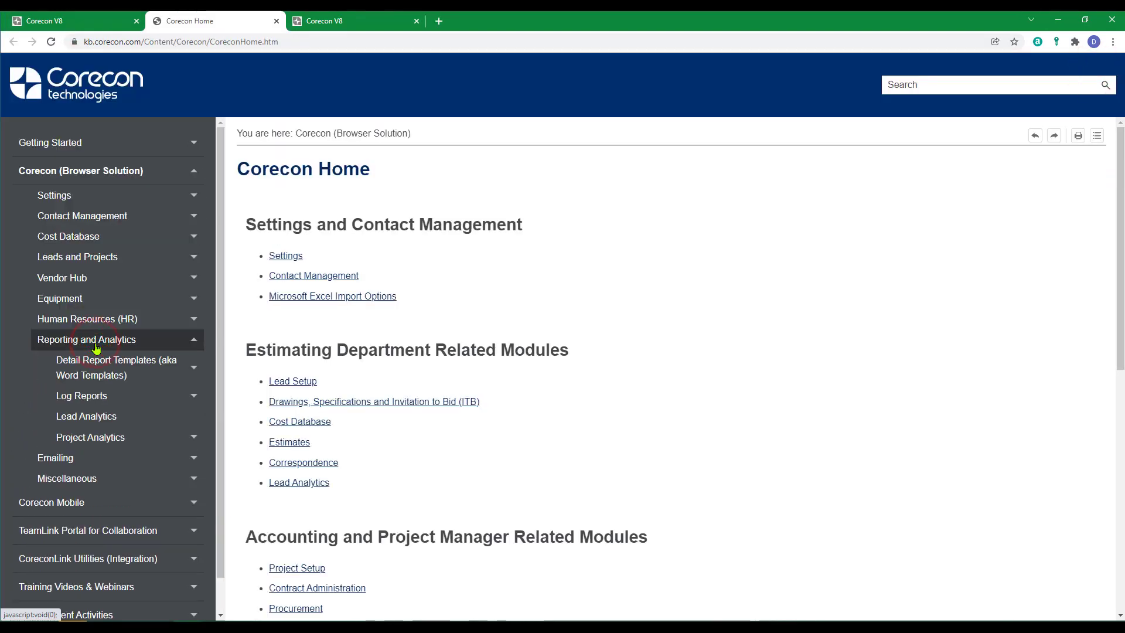
{"action": "left_click", "coordinate": [86, 415]}
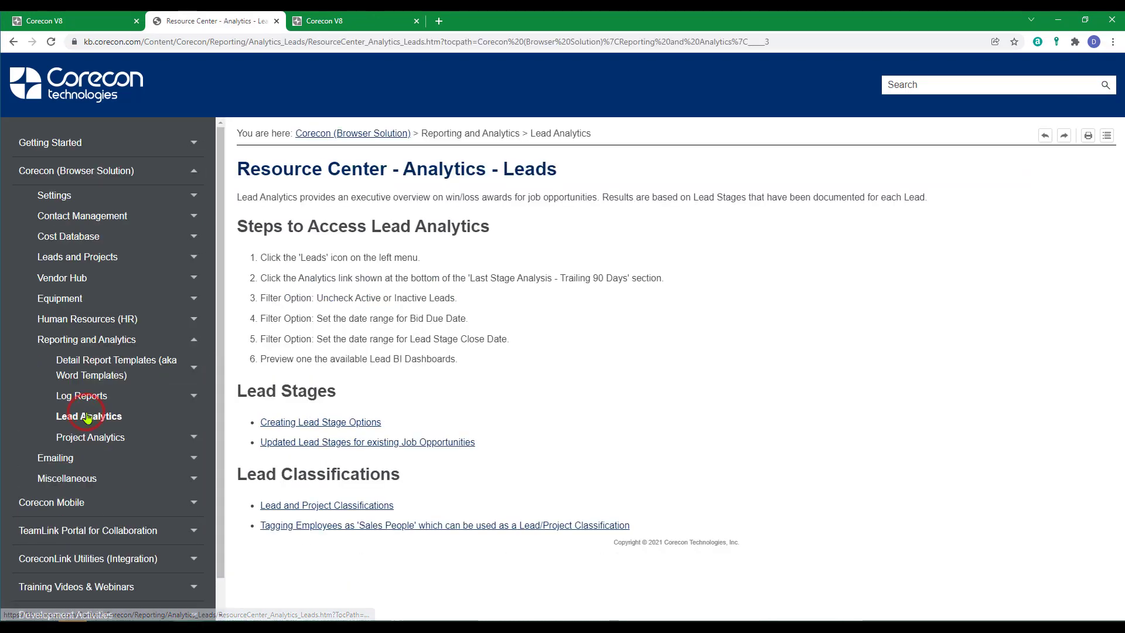